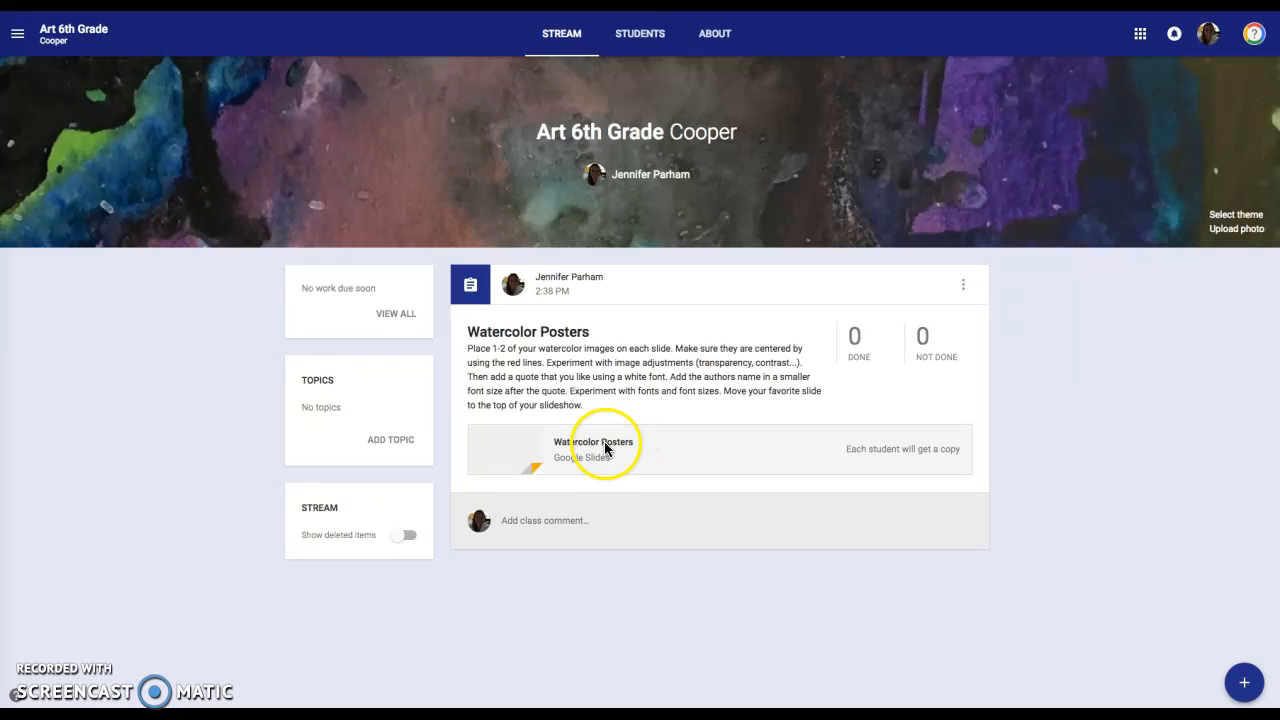
# Open the Watercolor Posters Google Slides file attached to the assignment and select its first slide
pyautogui.click(604, 449)
pyautogui.click(611, 441)
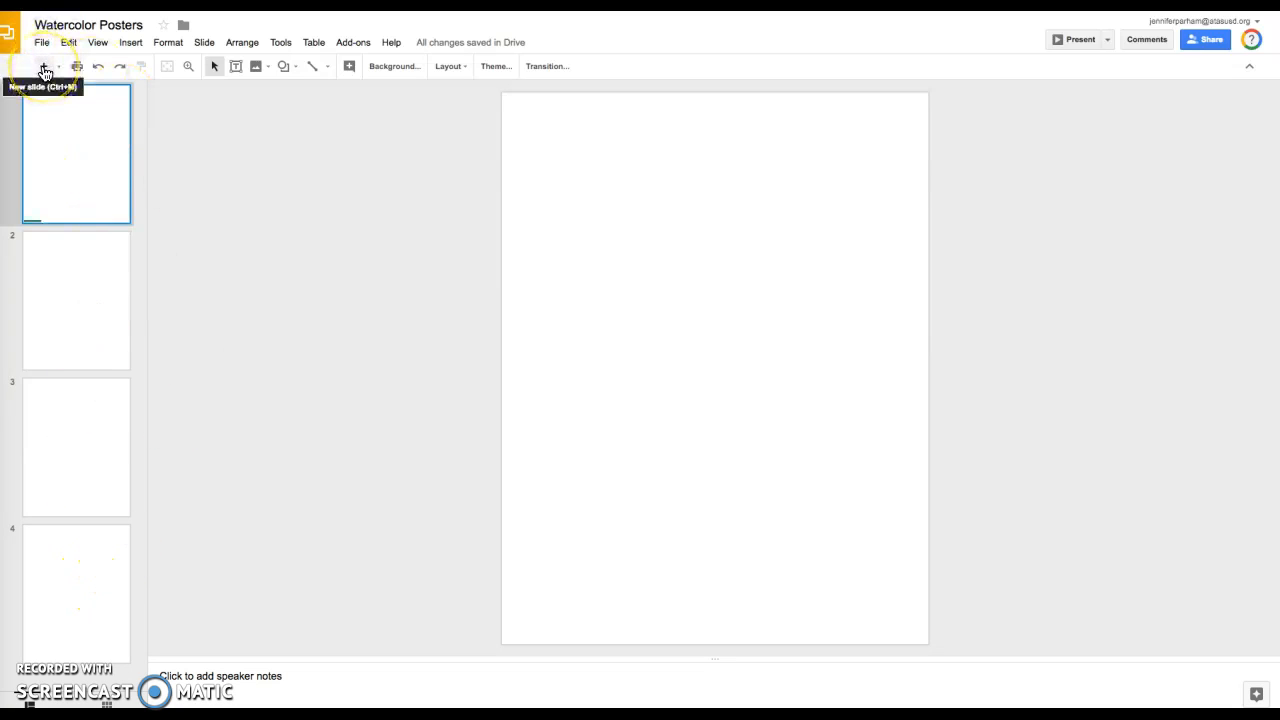
pyautogui.click(82, 113)
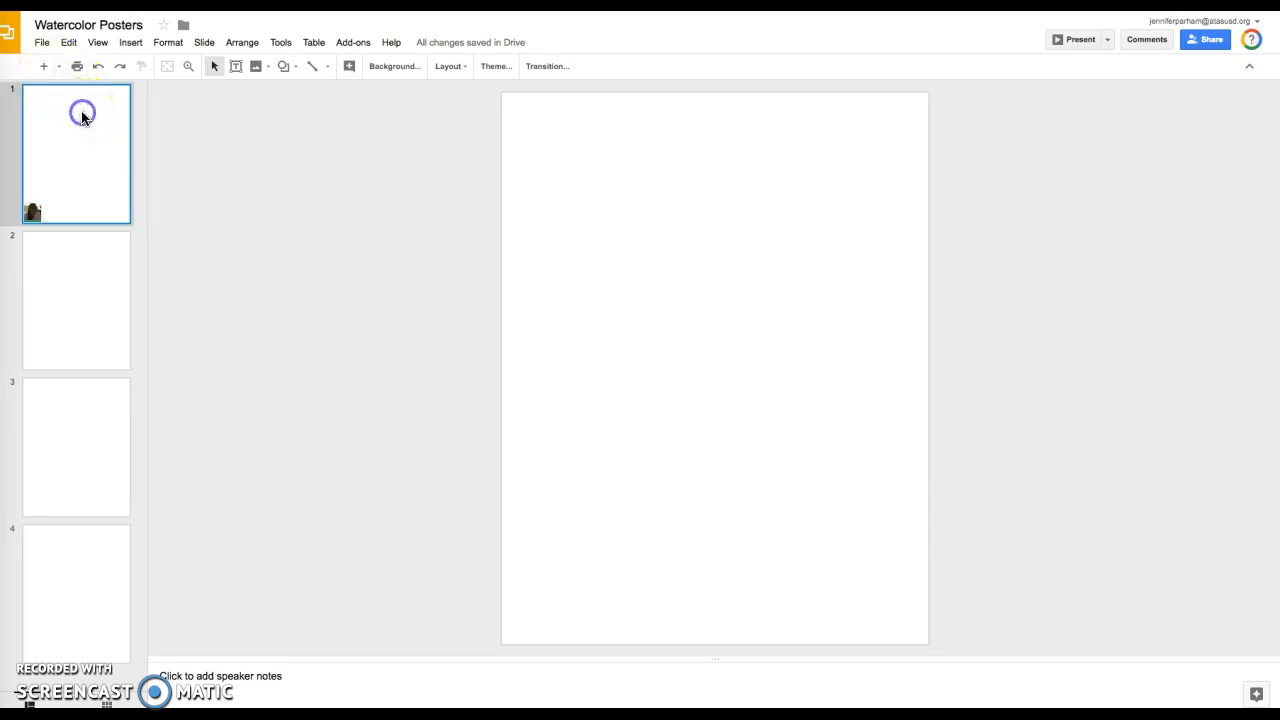
# Insert the image IMG_1217.JPG from Google Drive onto the first slide
pyautogui.click(131, 43)
pyautogui.moveTo(150, 108)
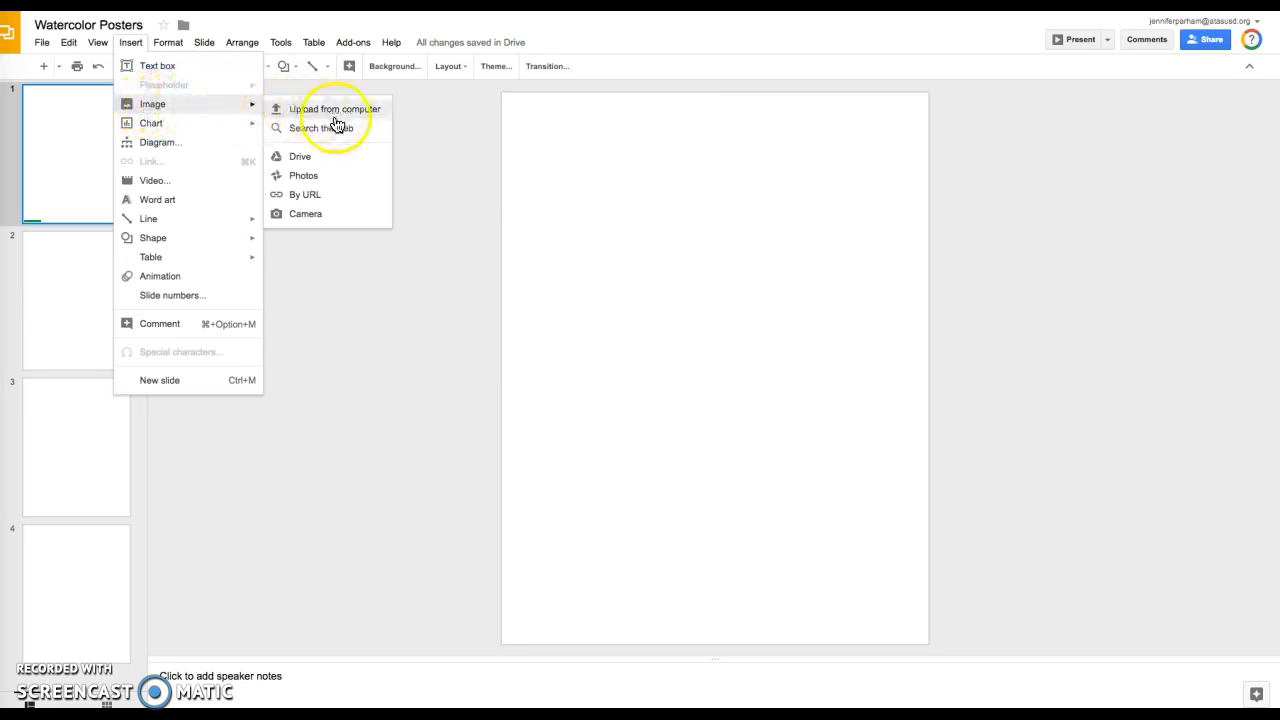
pyautogui.click(299, 158)
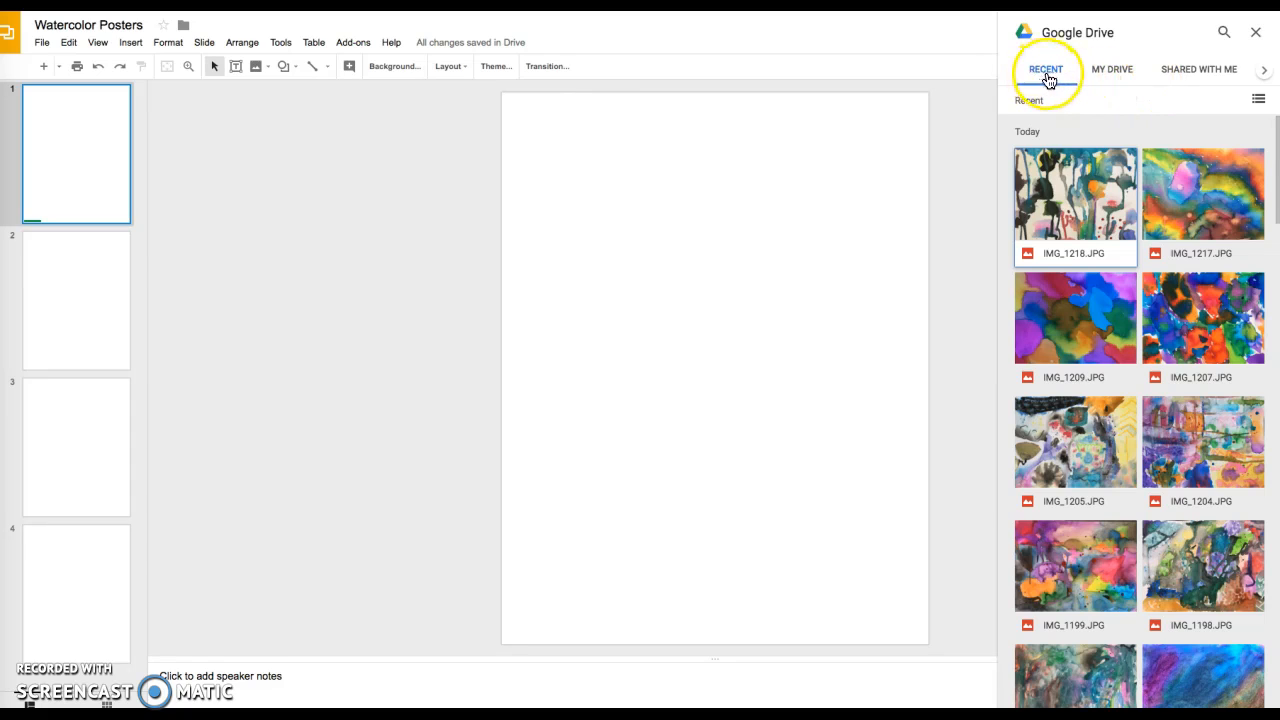
pyautogui.click(1177, 200)
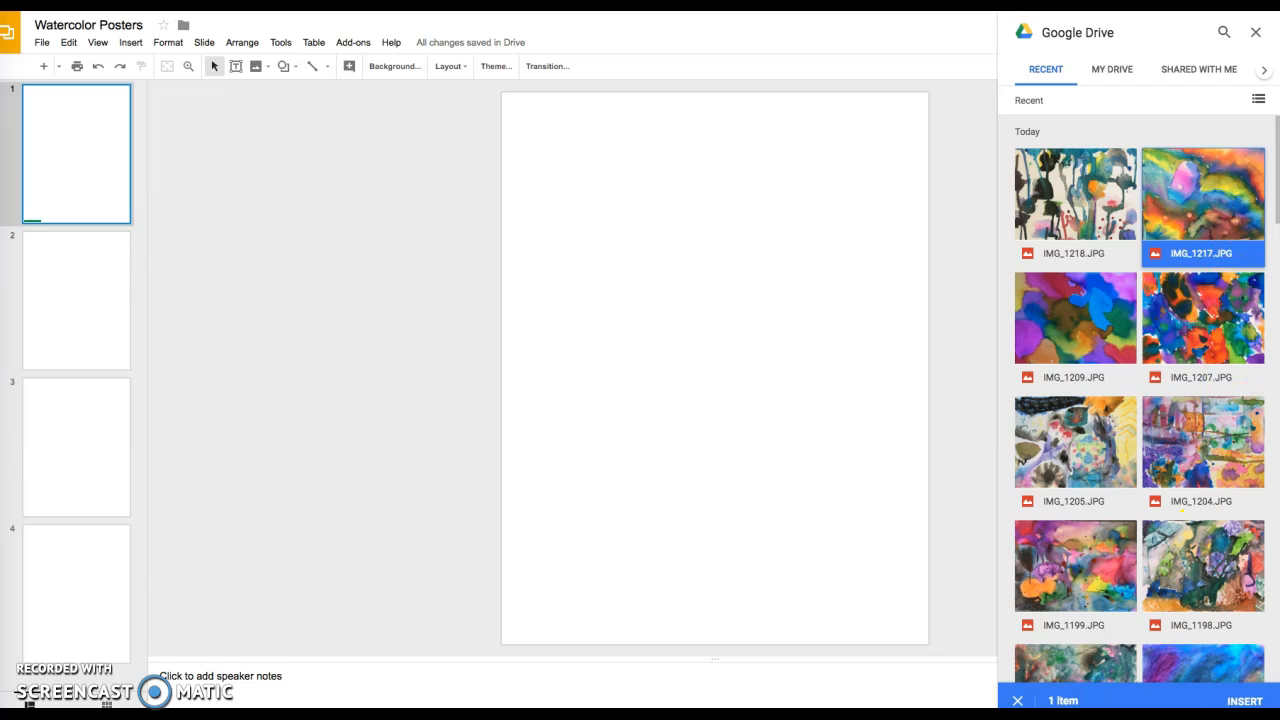
pyautogui.click(1247, 701)
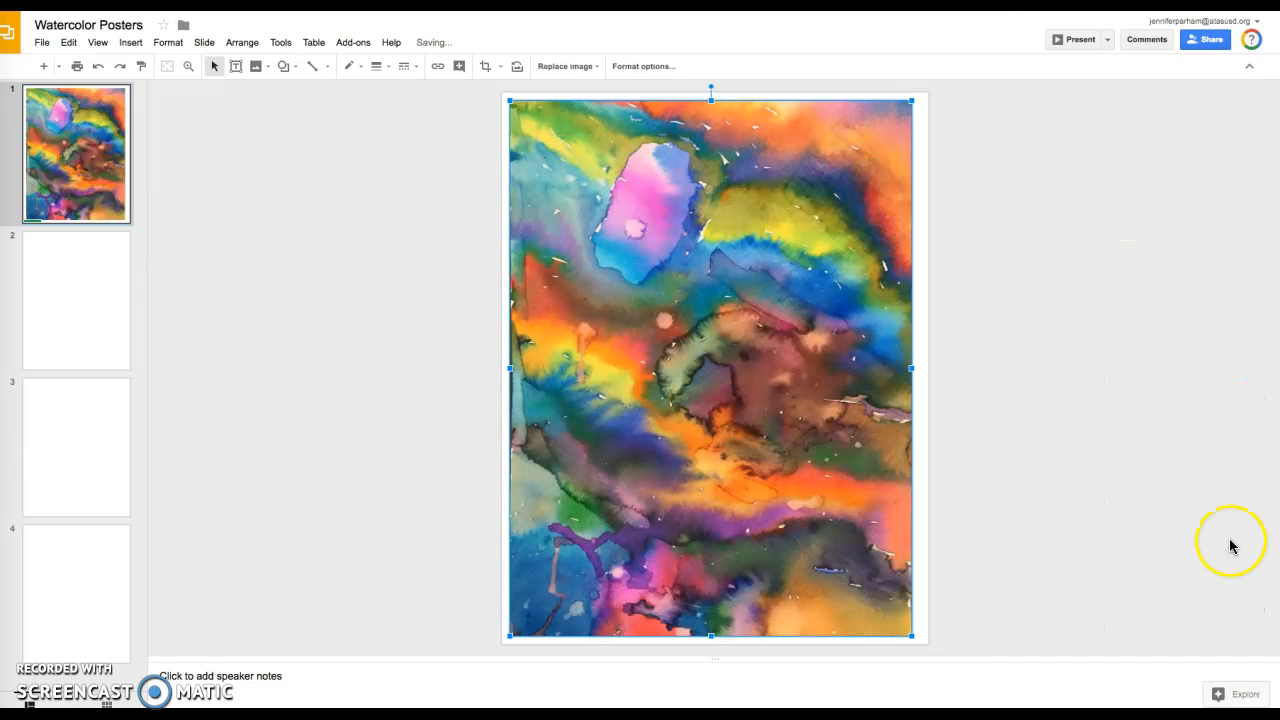
# Align the image with the first slide's top-left corner and scale it up proportionally to cover the full slide
pyautogui.moveTo(661, 254); pyautogui.dragTo(655, 247)
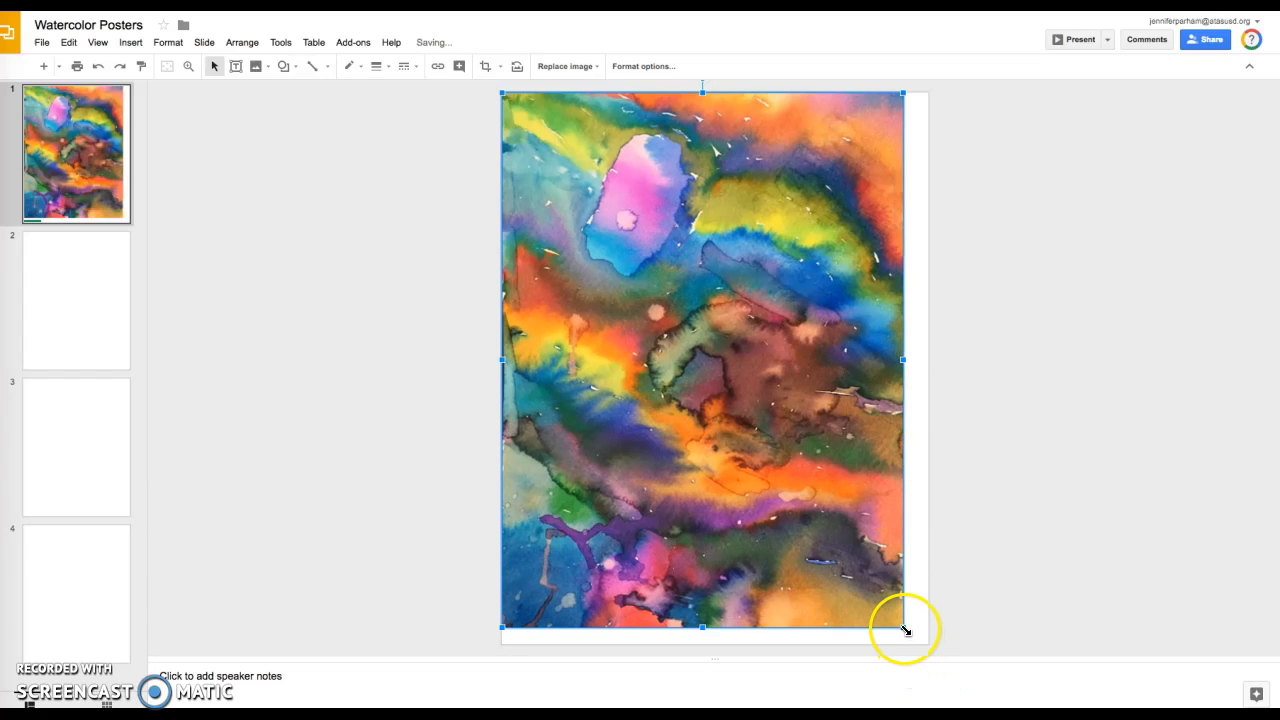
pyautogui.moveTo(904, 629); pyautogui.dragTo(928, 652)
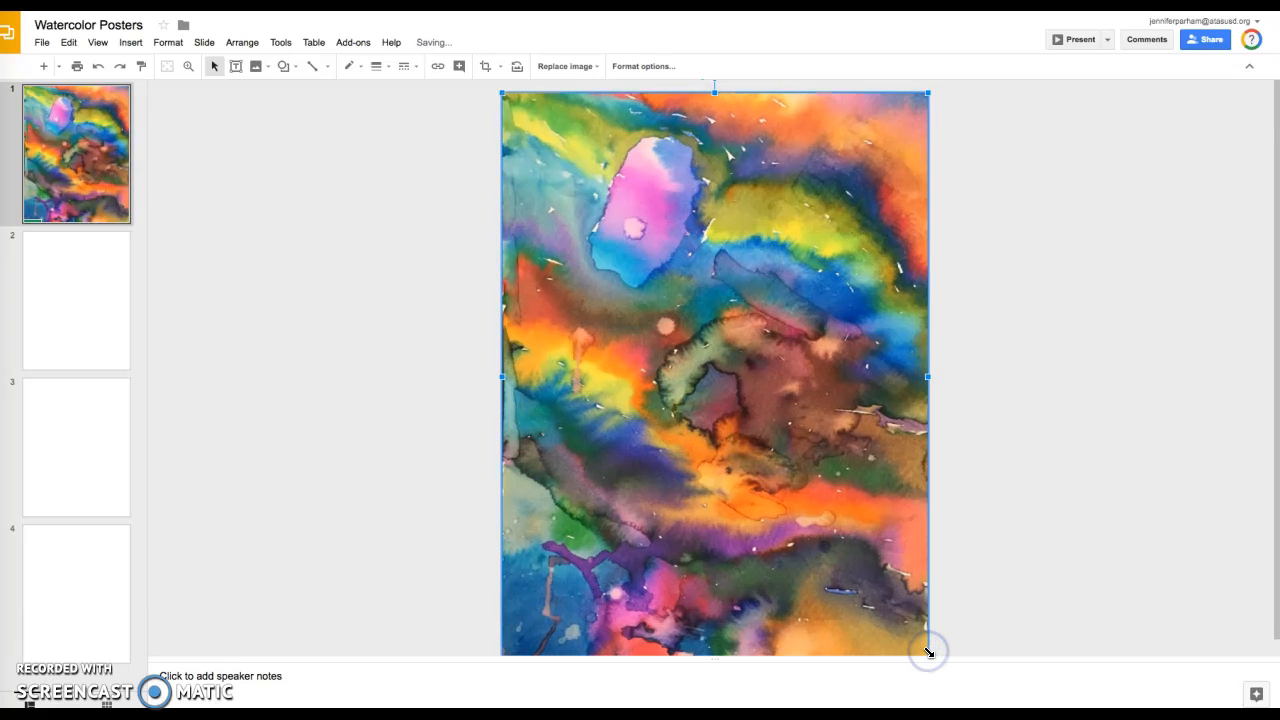
pyautogui.click(1037, 446)
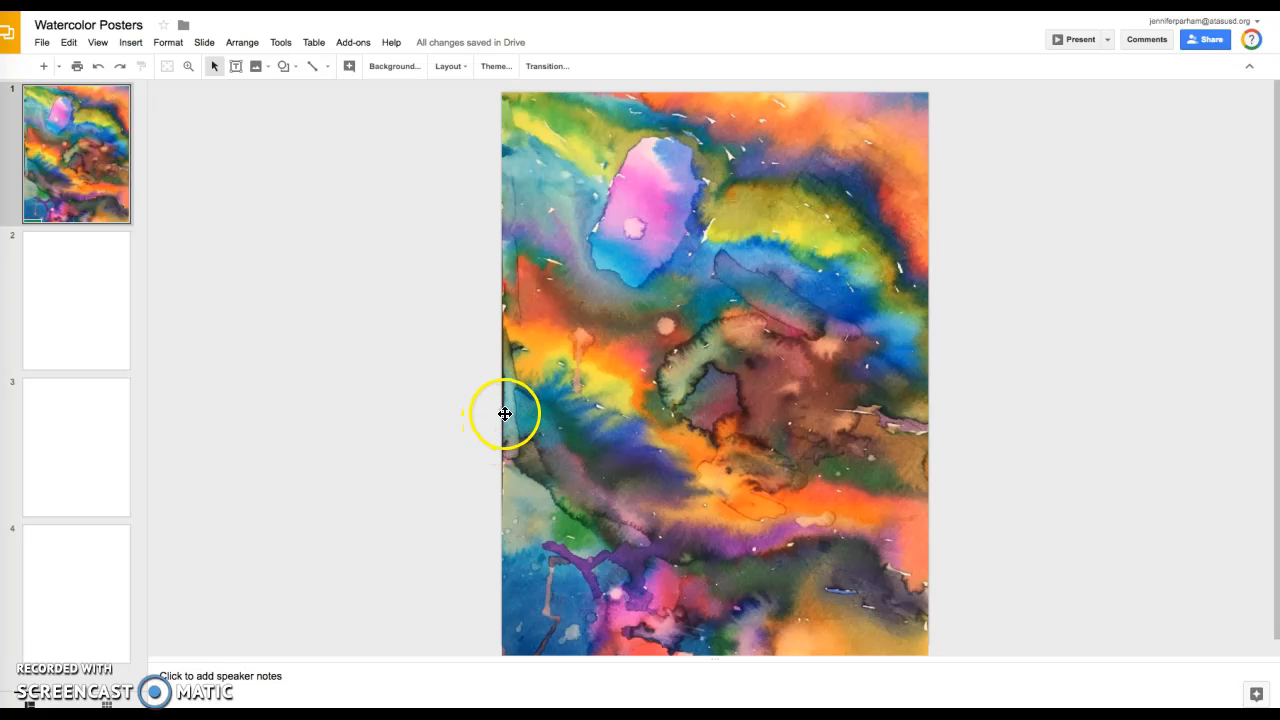
# Crop a thin strip off the background image's left edge and rescale the image to the full slide width
pyautogui.click(578, 372)
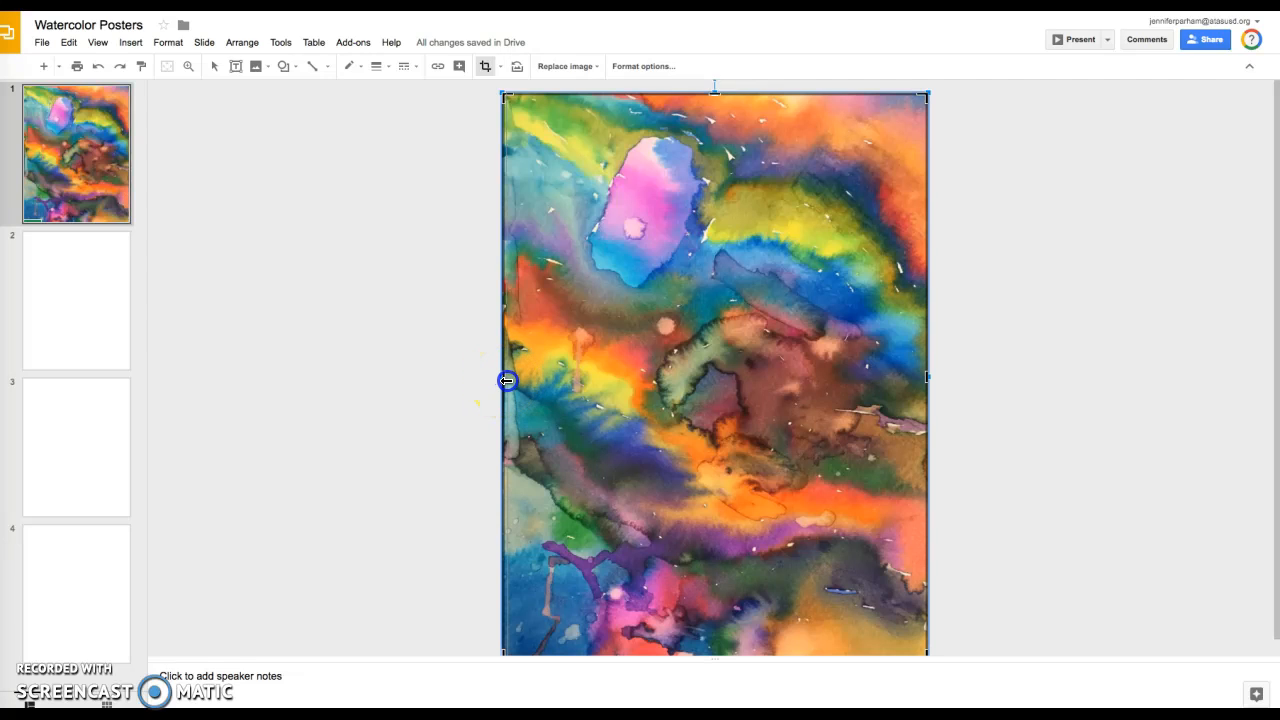
pyautogui.moveTo(506, 381); pyautogui.dragTo(565, 392)
pyautogui.click(465, 388)
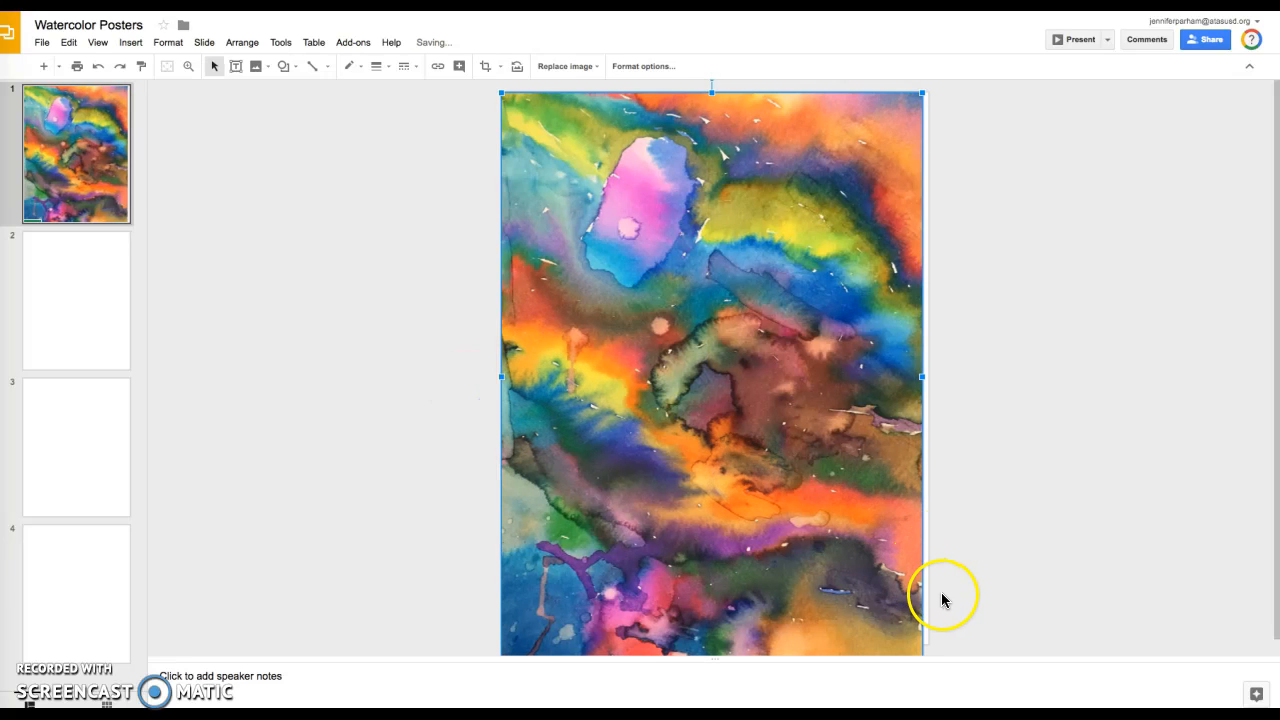
pyautogui.scroll(-1, 940, 591)
pyautogui.moveTo(922, 644); pyautogui.dragTo(928, 647)
pyautogui.click(1006, 556)
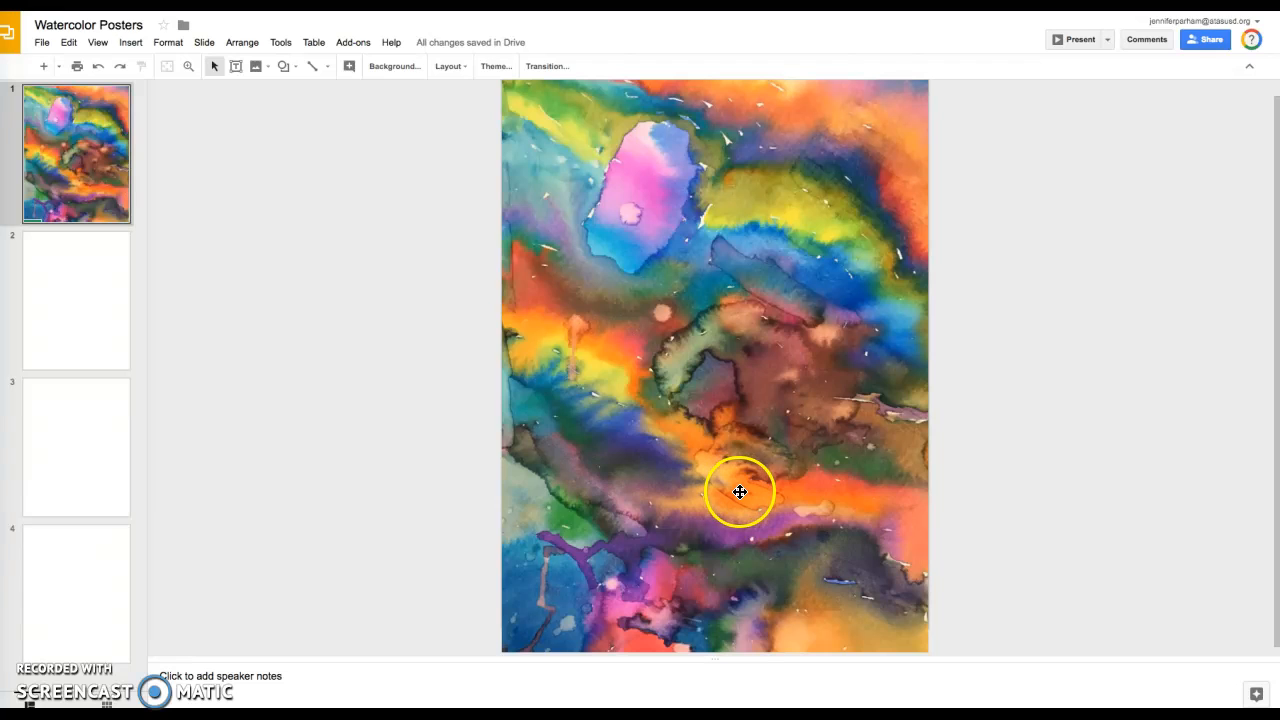
# Insert the image IMG_1207.JPG from Google Drive on top of the first slide's background image
pyautogui.click(130, 42)
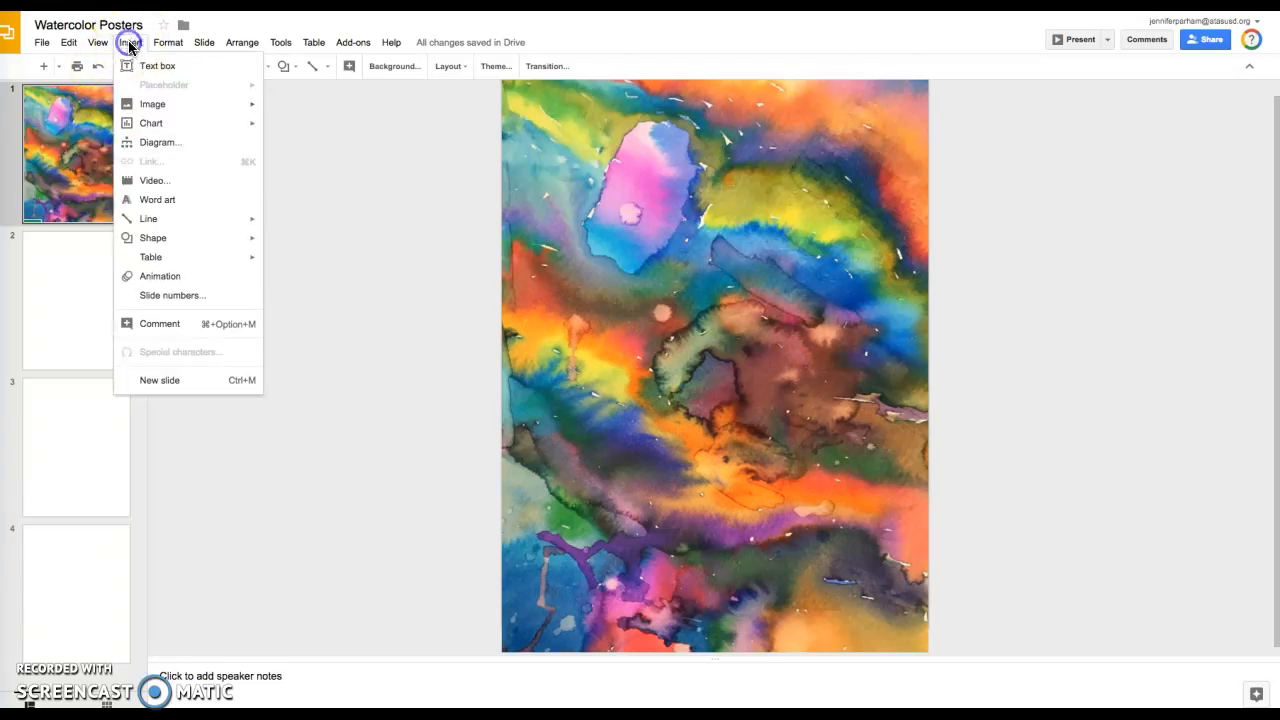
pyautogui.click(146, 106)
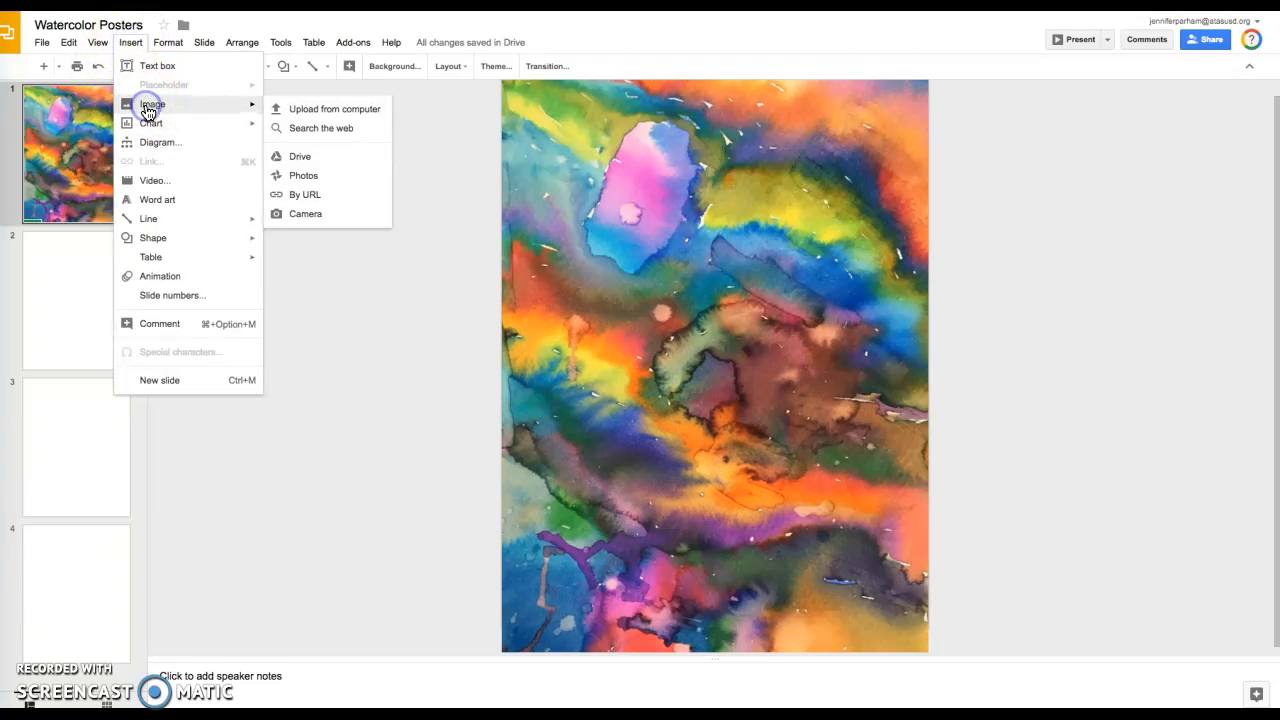
pyautogui.click(310, 157)
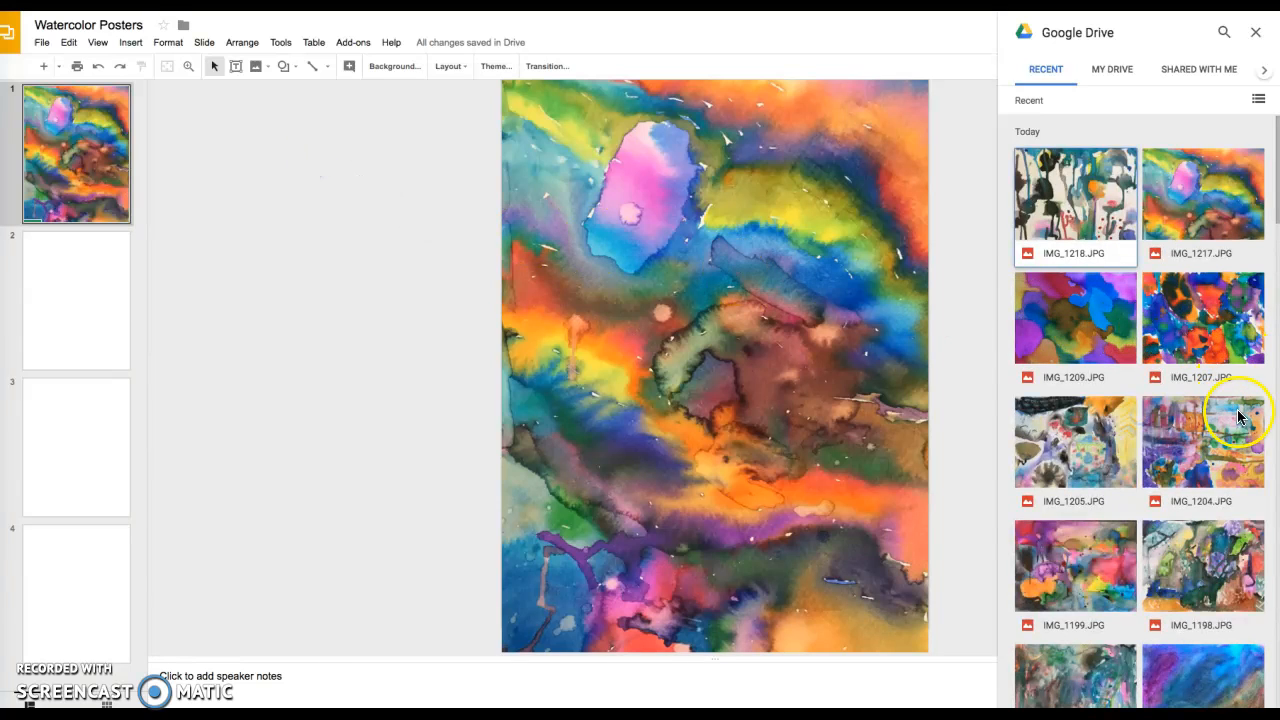
pyautogui.click(1204, 320)
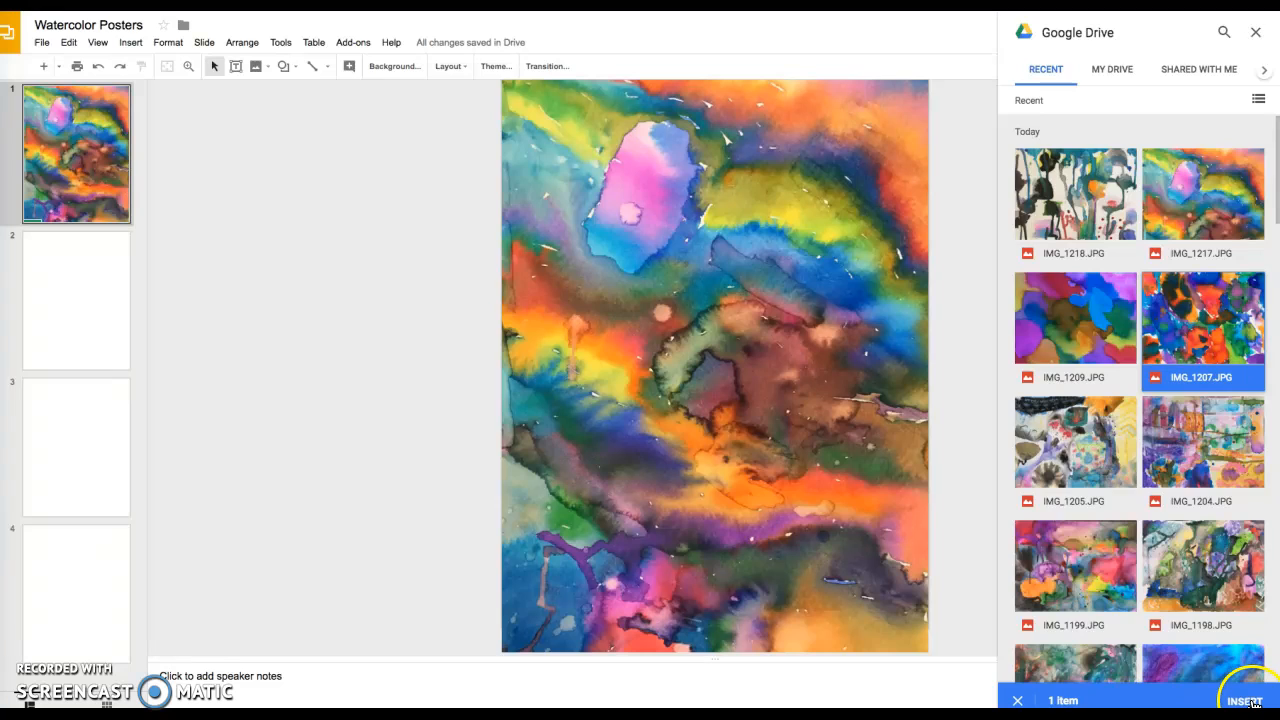
pyautogui.click(1250, 701)
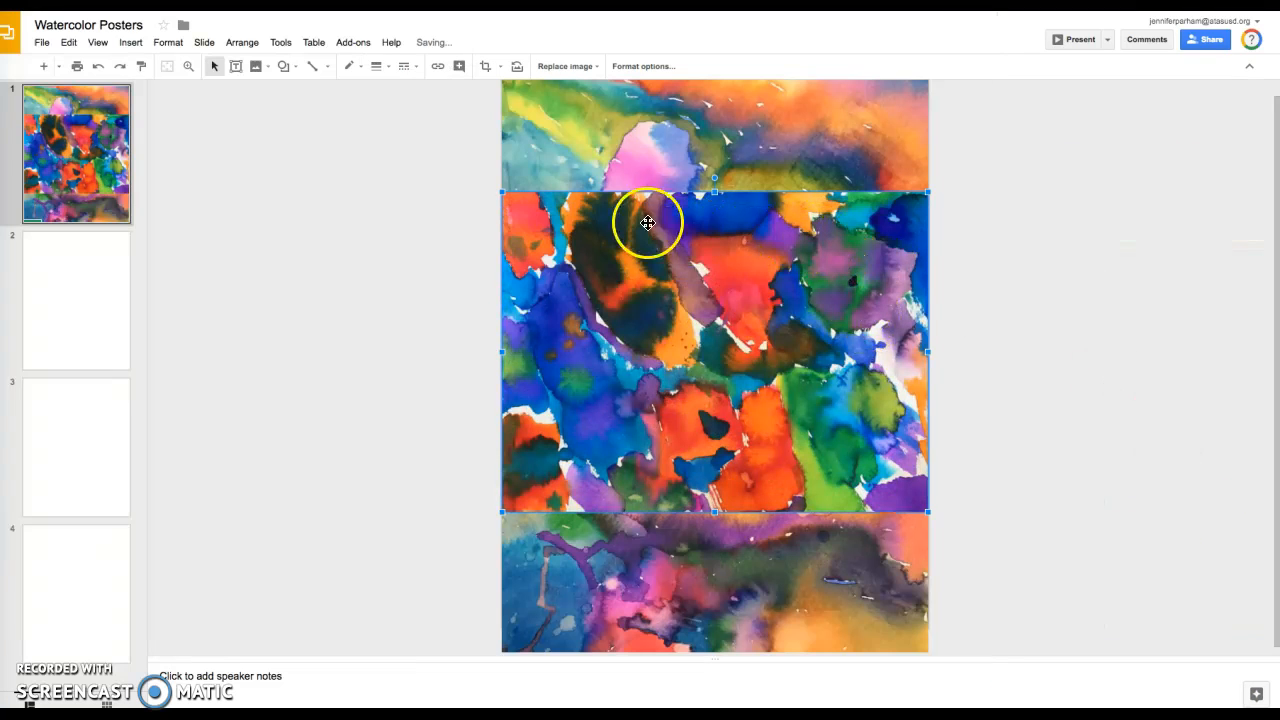
# Rotate the second image a quarter turn to portrait and centre it on the slide using the red alignment guides
pyautogui.moveTo(714, 179); pyautogui.dragTo(597, 355)
pyautogui.click(715, 289)
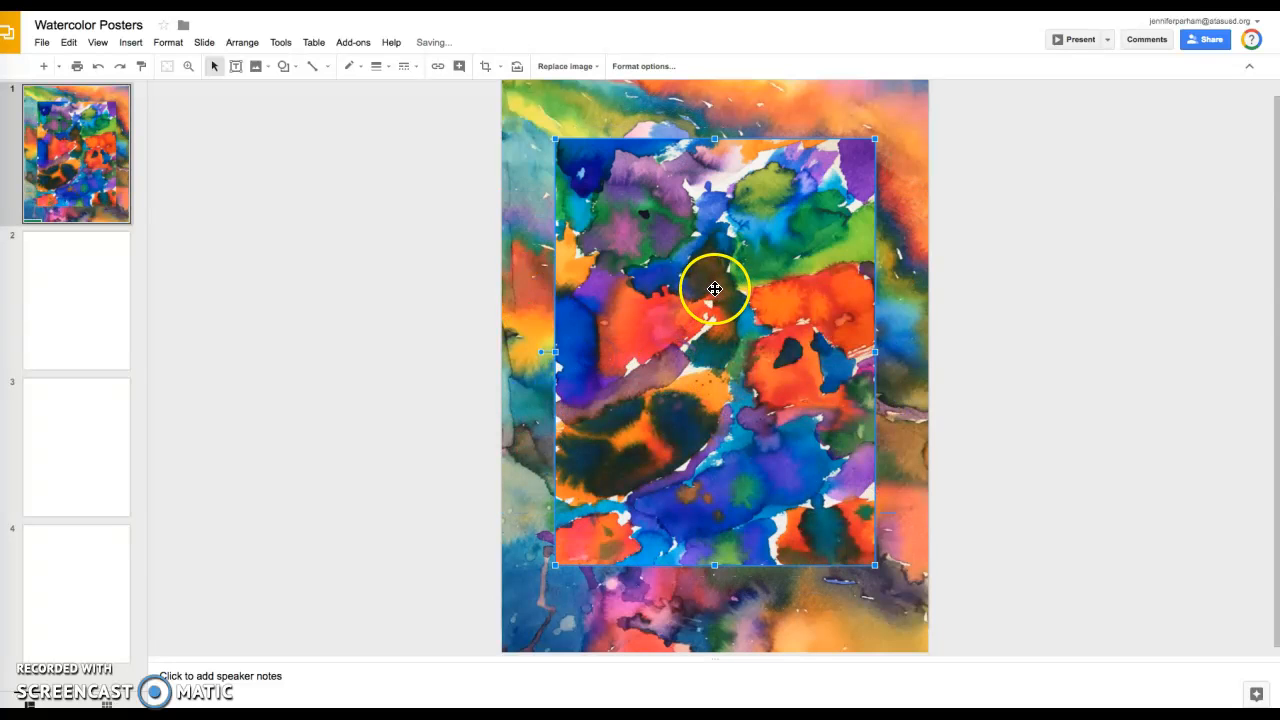
pyautogui.moveTo(715, 289); pyautogui.dragTo(705, 289)
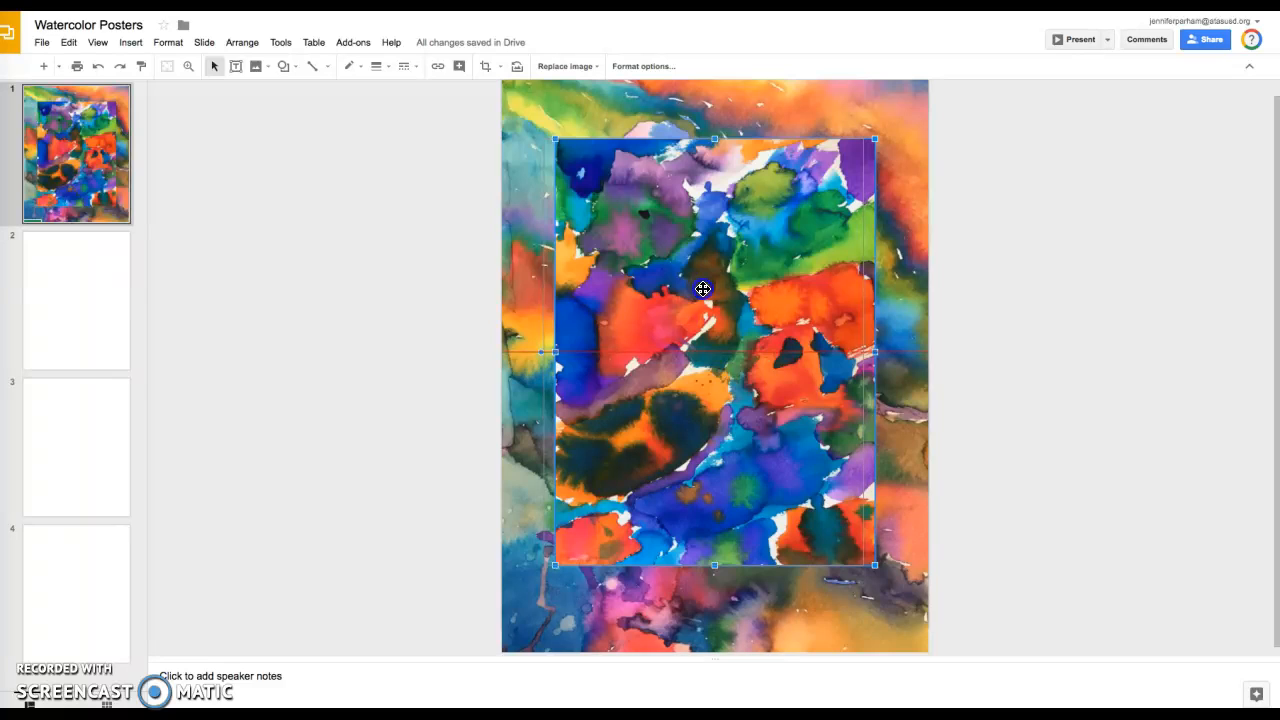
pyautogui.moveTo(704, 292); pyautogui.dragTo(714, 295)
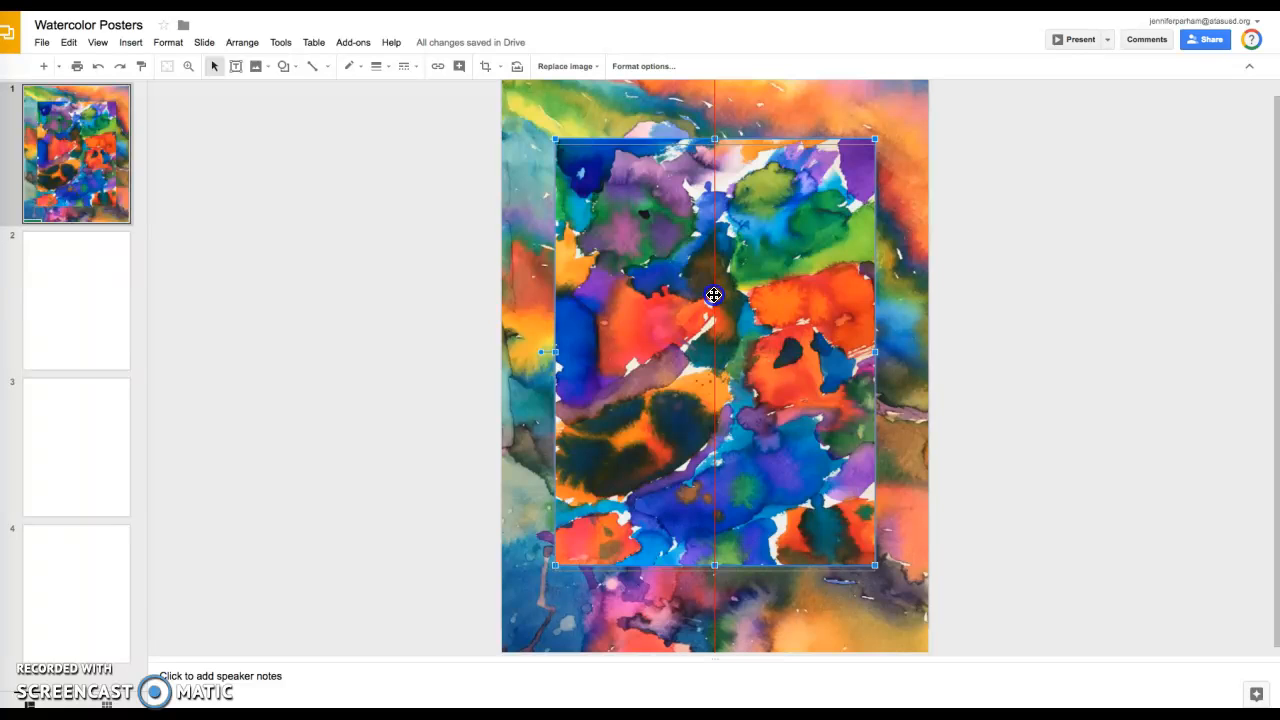
pyautogui.moveTo(714, 295)
pyautogui.mouseDown()
pyautogui.moveTo(727, 294)
pyautogui.moveTo(705, 297)
pyautogui.moveTo(715, 300)
pyautogui.mouseUp()
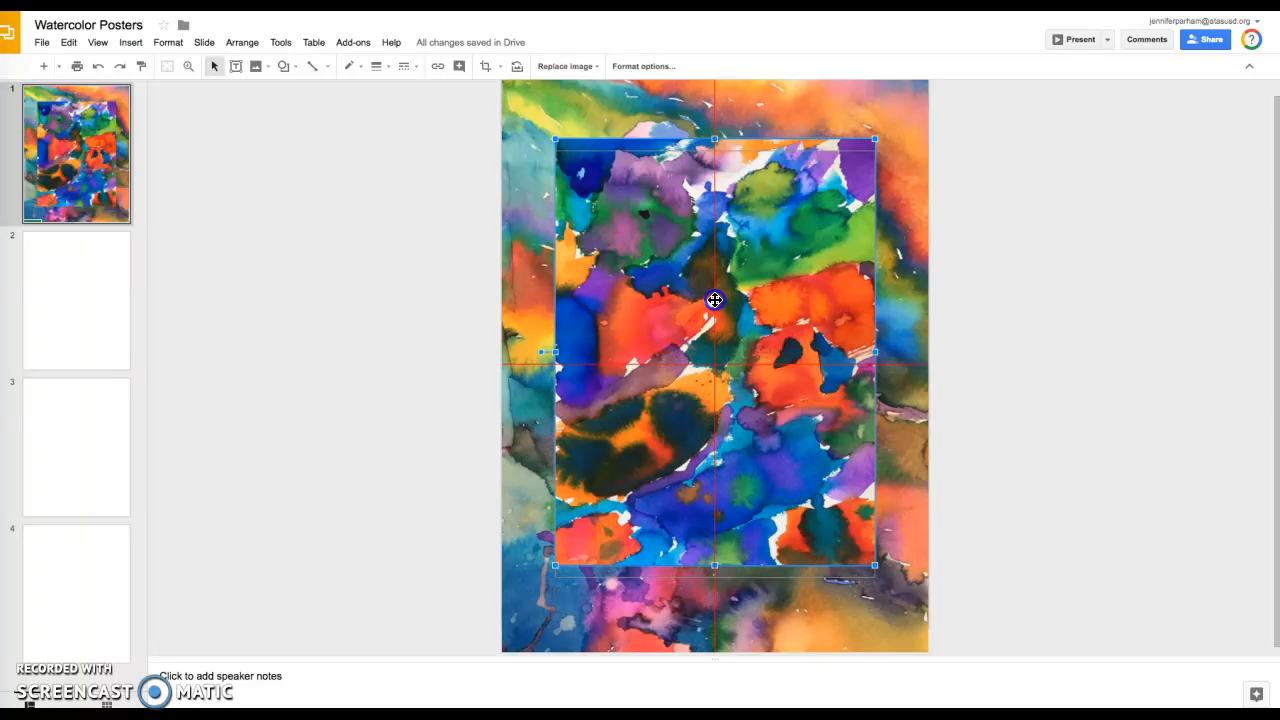
pyautogui.moveTo(714, 300); pyautogui.dragTo(715, 300)
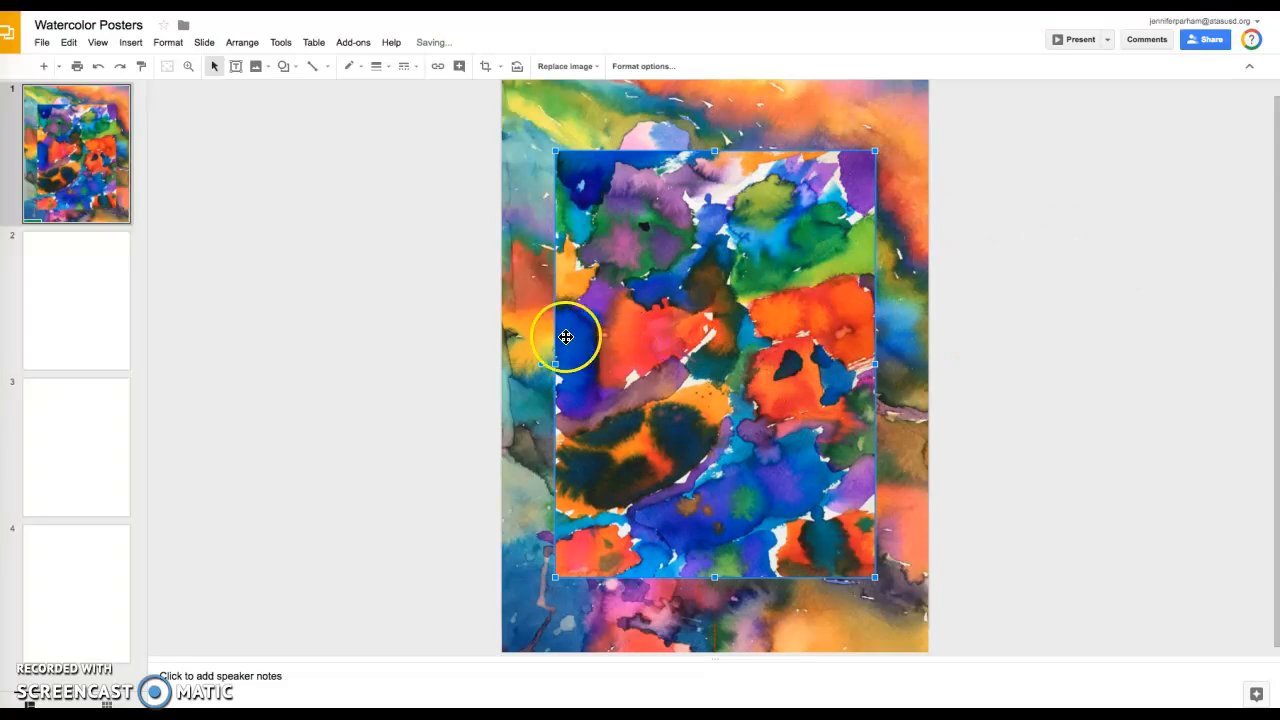
pyautogui.click(390, 305)
# Insert the image IMG_1209.JPG from Google Drive onto slide 2
pyautogui.click(106, 348)
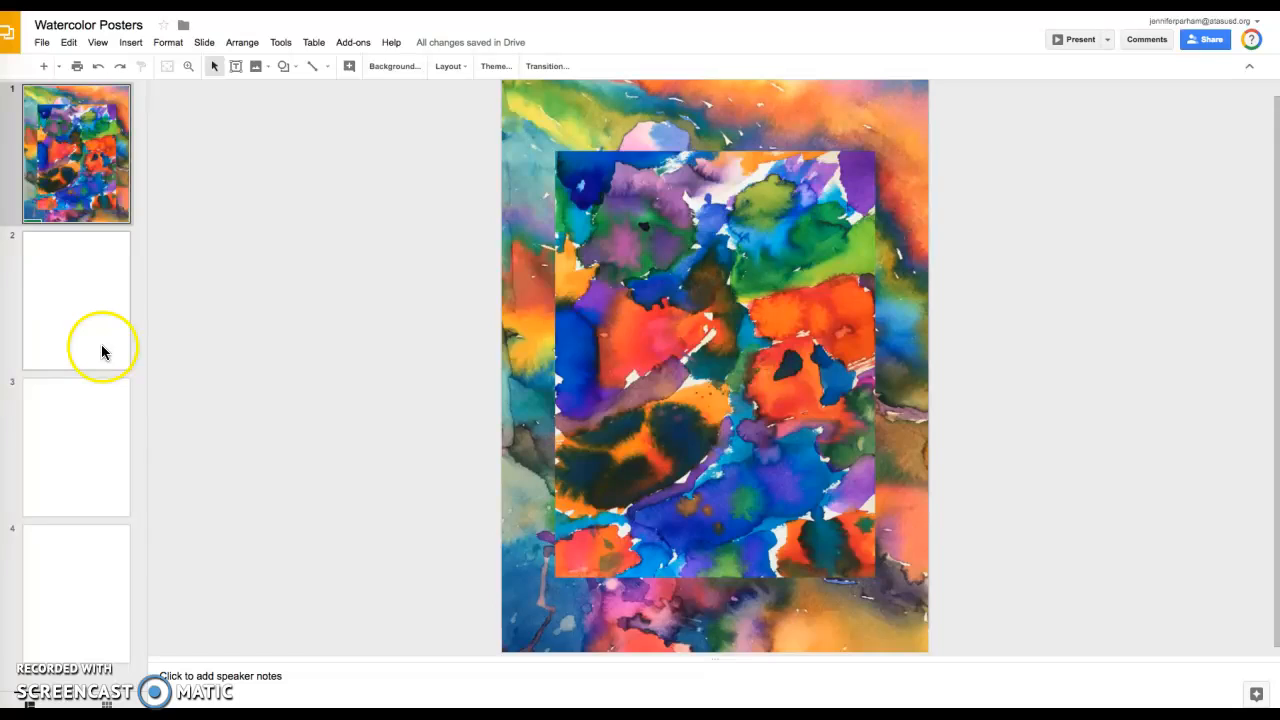
pyautogui.click(132, 45)
pyautogui.moveTo(143, 106)
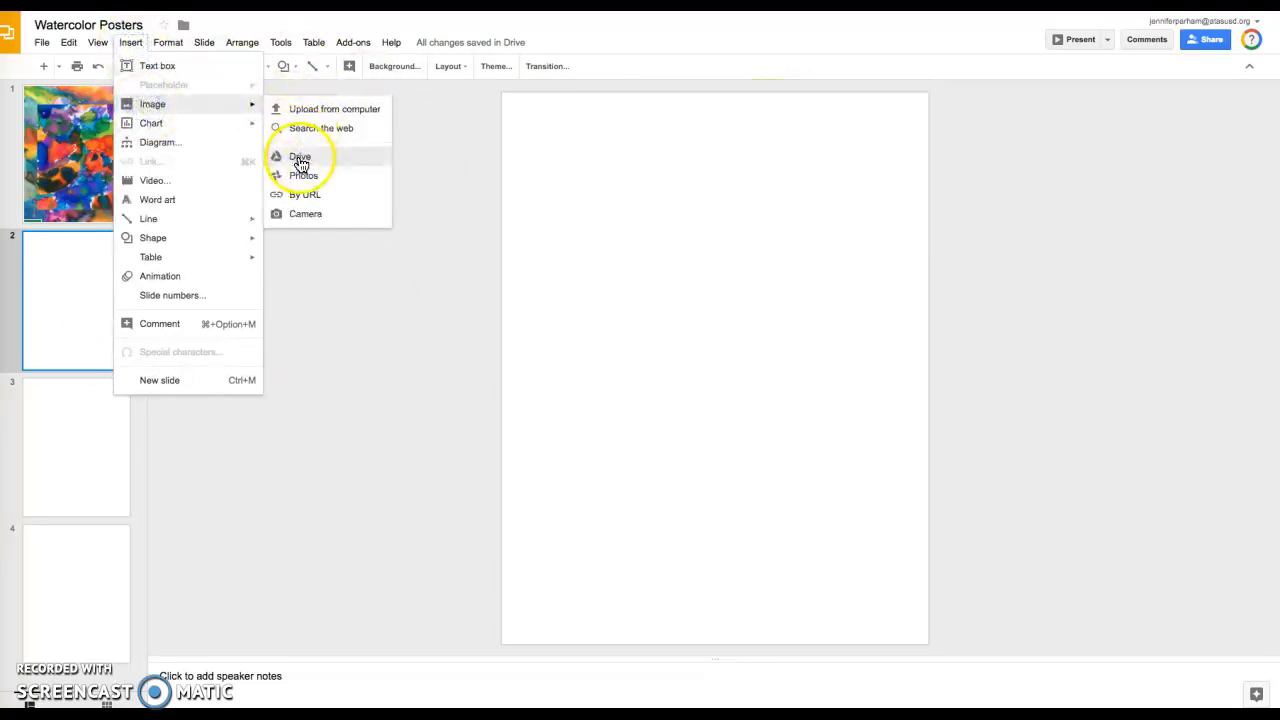
pyautogui.click(300, 160)
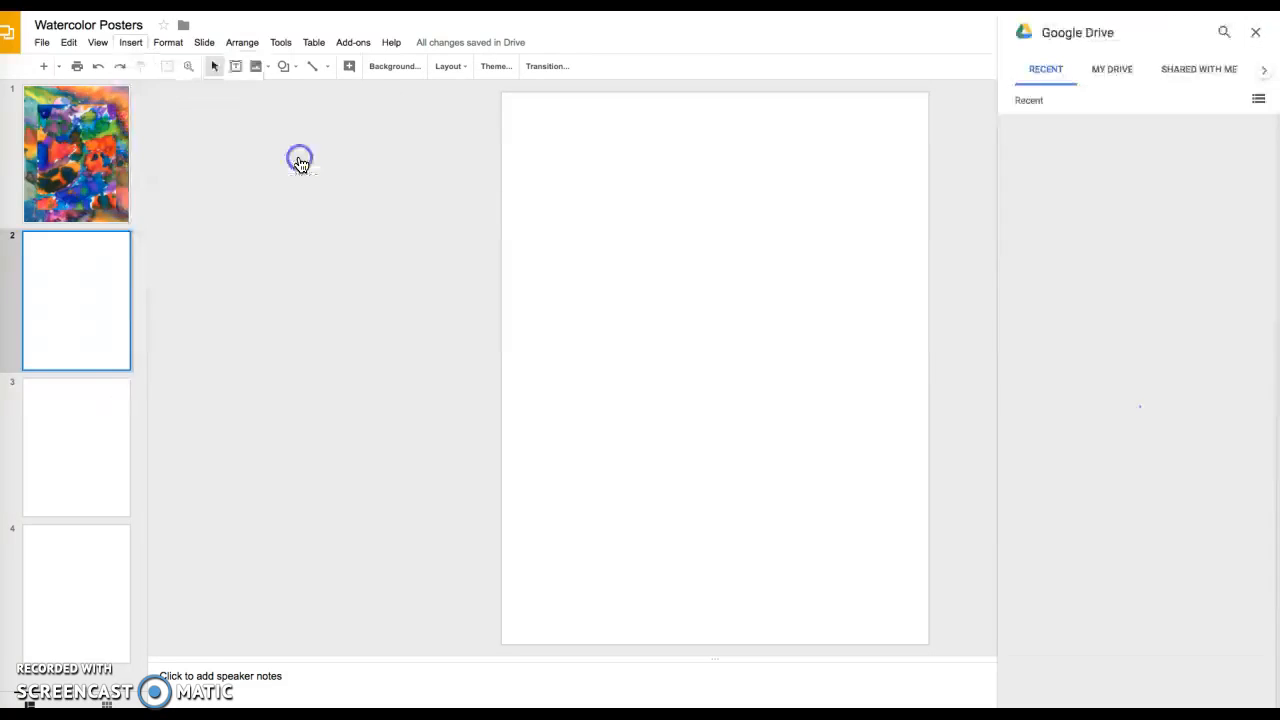
pyautogui.click(1092, 333)
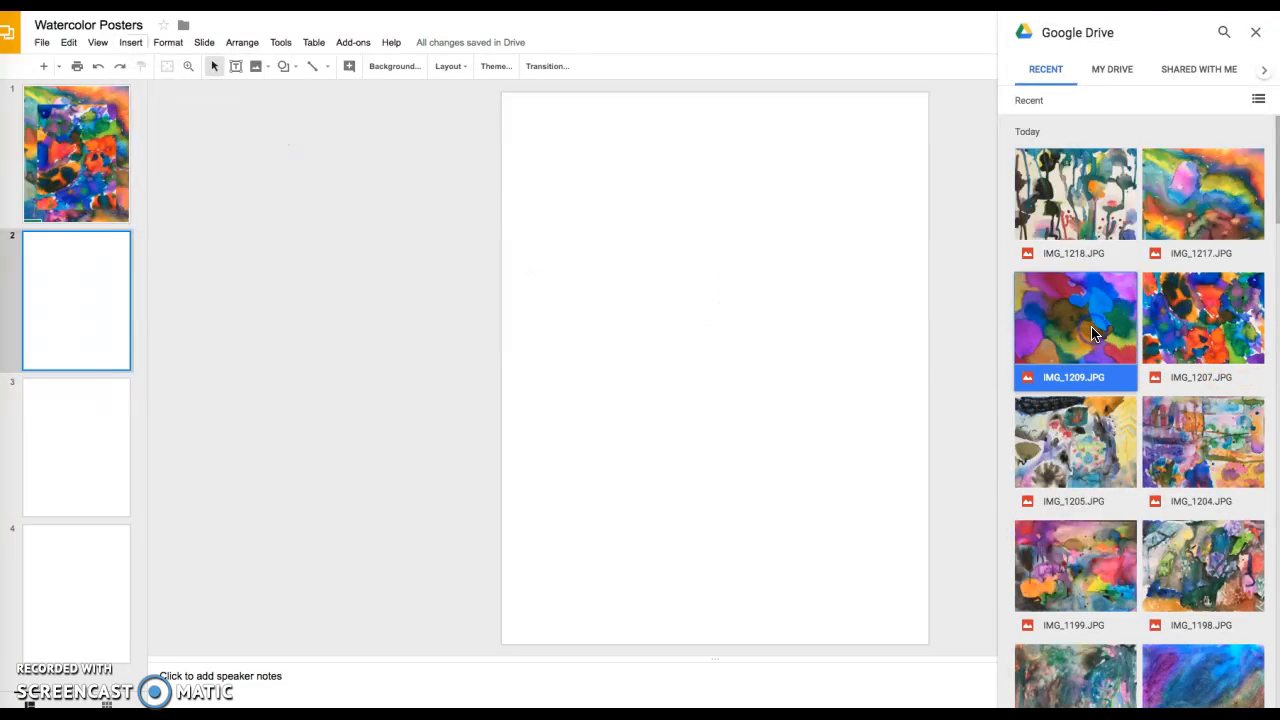
pyautogui.click(1240, 701)
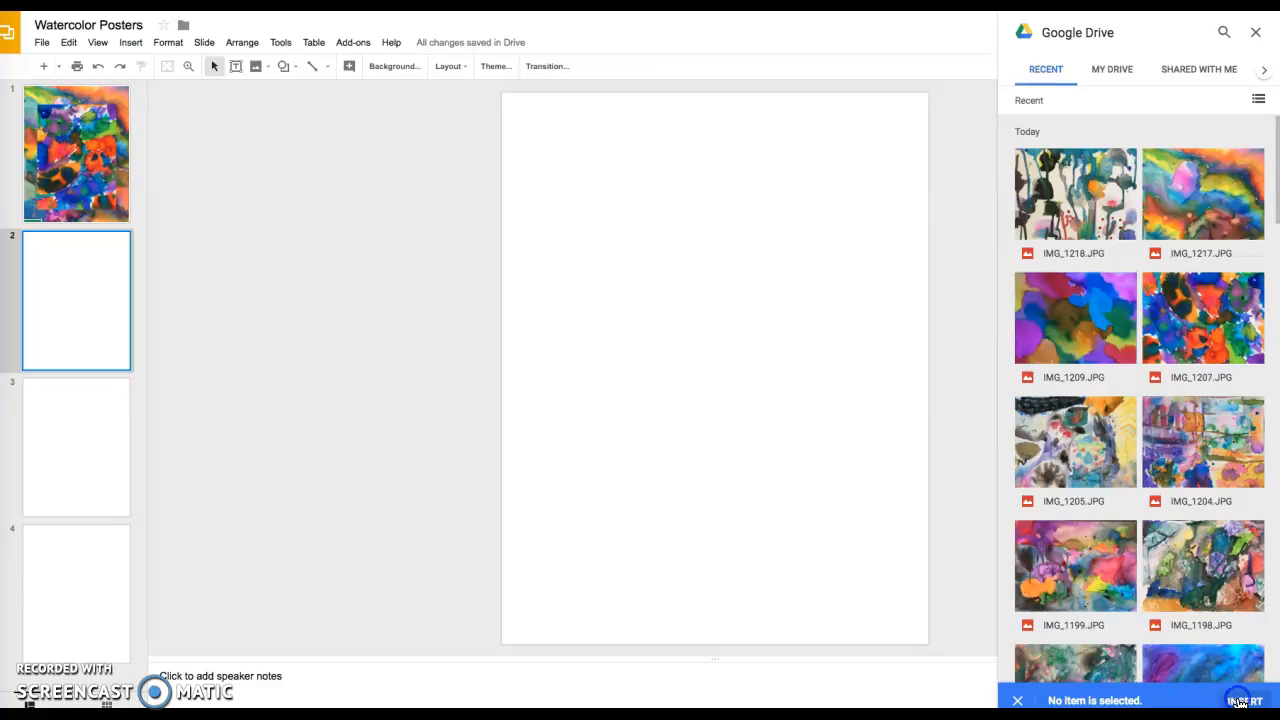
# Align the image with slide 2's top-left corner and scale it up proportionally to the full slide width
pyautogui.moveTo(720, 300); pyautogui.dragTo(706, 292)
pyautogui.moveTo(903, 627); pyautogui.dragTo(929, 645)
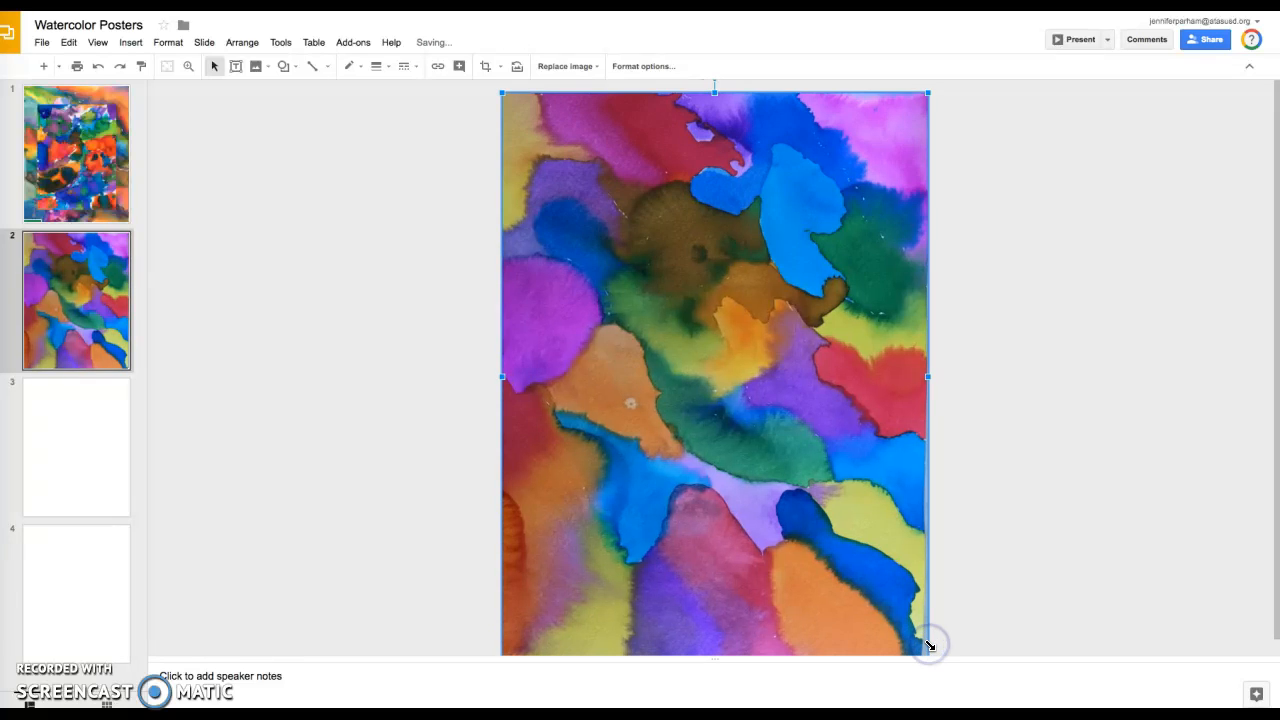
# Crop a thin strip off the right edge of slide 2's image and scale the image down to the slide's height
pyautogui.doubleClick(905, 431)
pyautogui.moveTo(928, 377); pyautogui.dragTo(920, 376)
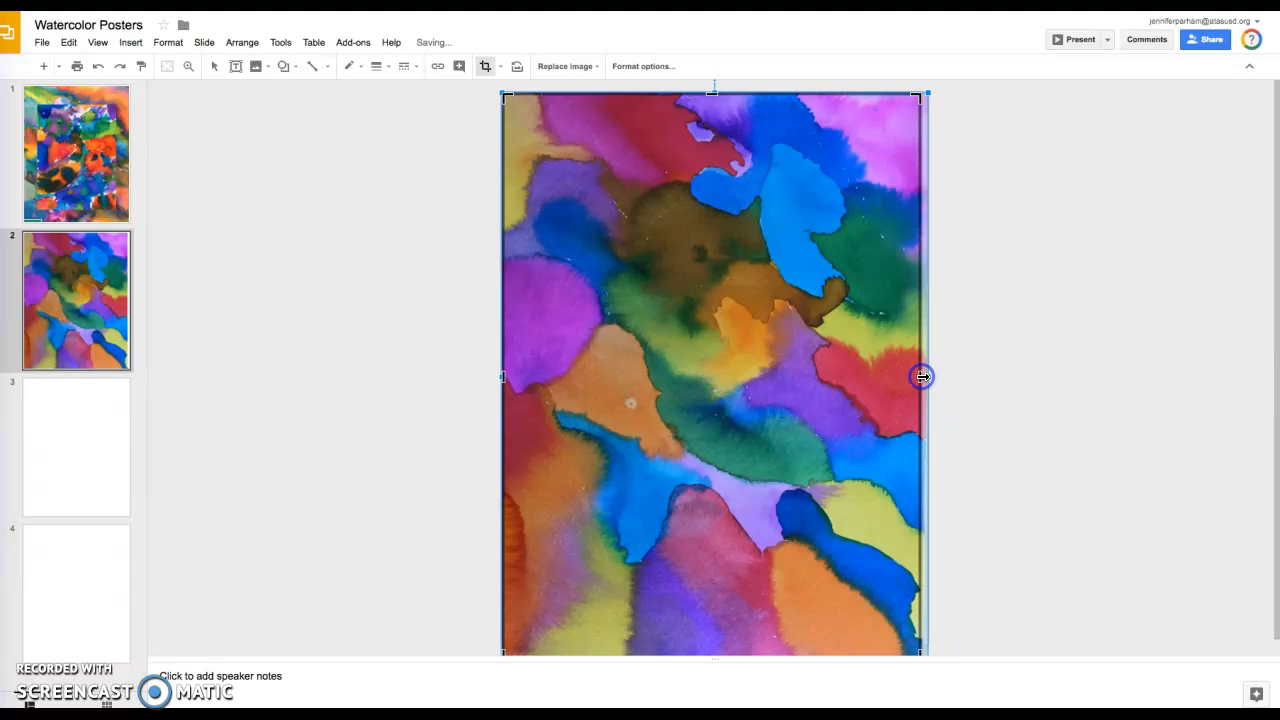
pyautogui.click(1001, 400)
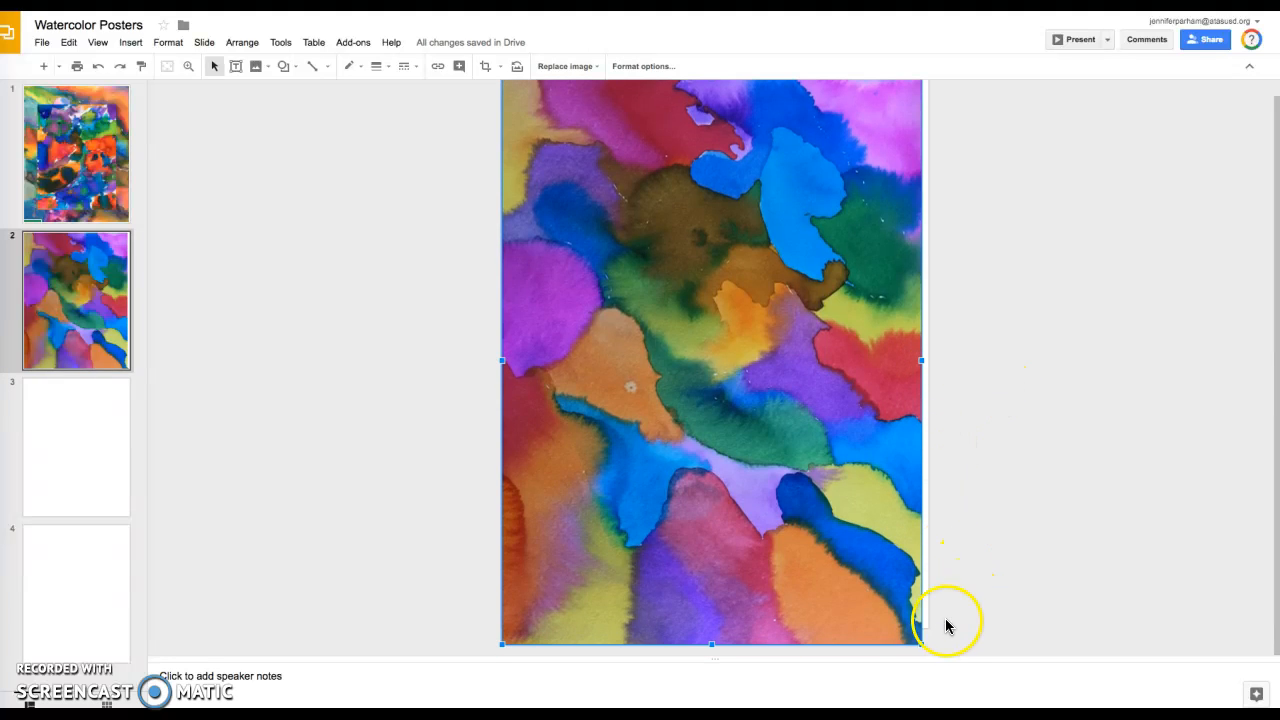
pyautogui.moveTo(922, 645); pyautogui.dragTo(904, 628)
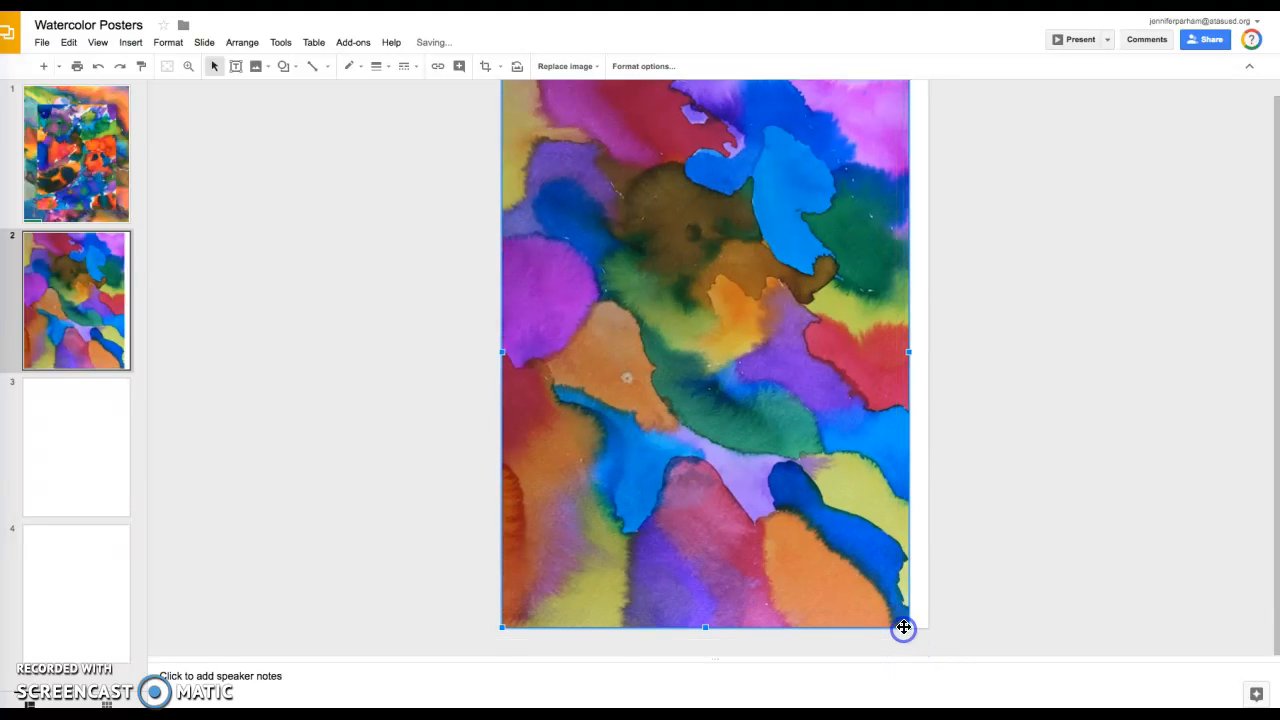
# Try stretching slide 2's image sideways past the slide's right edge, and undo the stretch
pyautogui.moveTo(910, 351); pyautogui.dragTo(1005, 351)
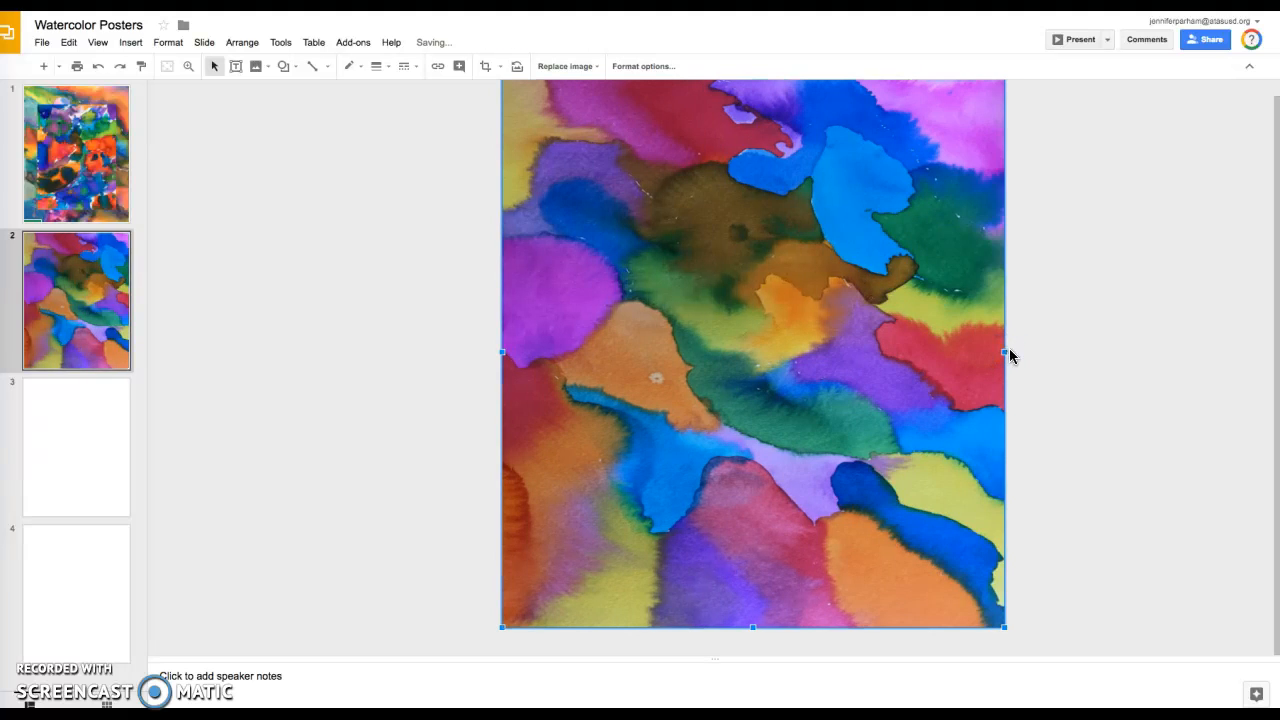
pyautogui.click(1022, 388)
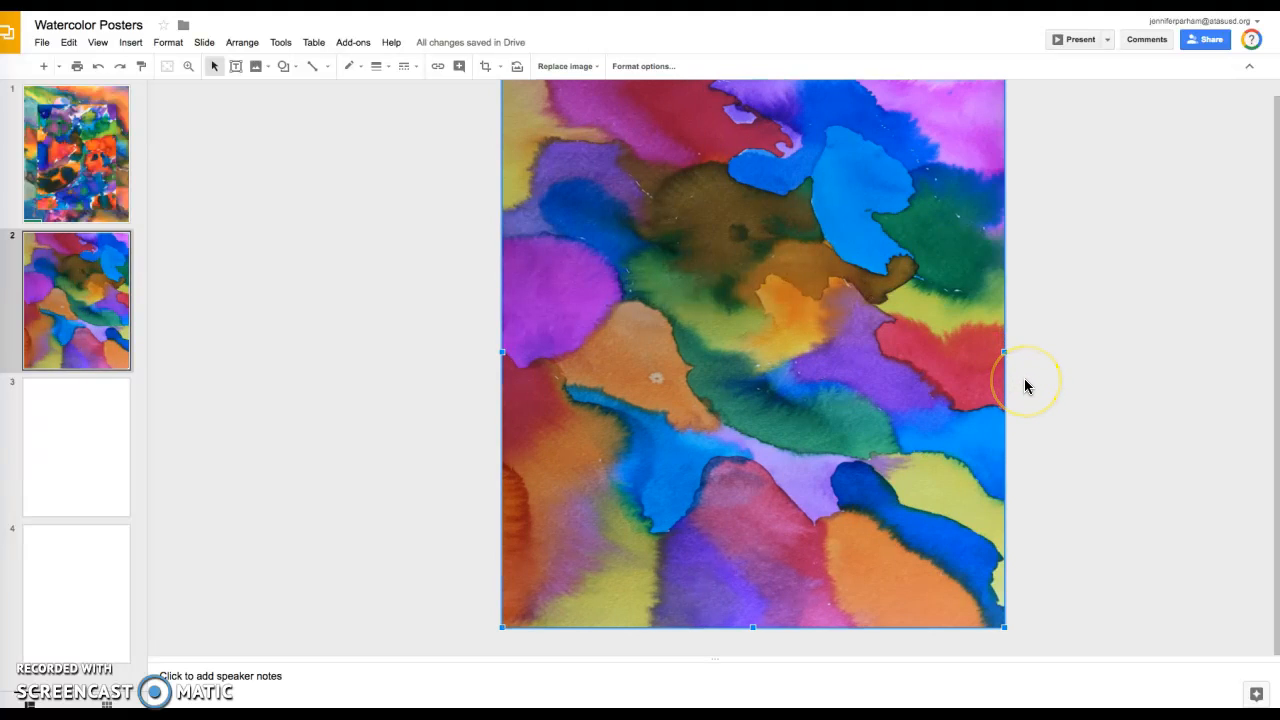
pyautogui.hotkey('ctrl', 'z')
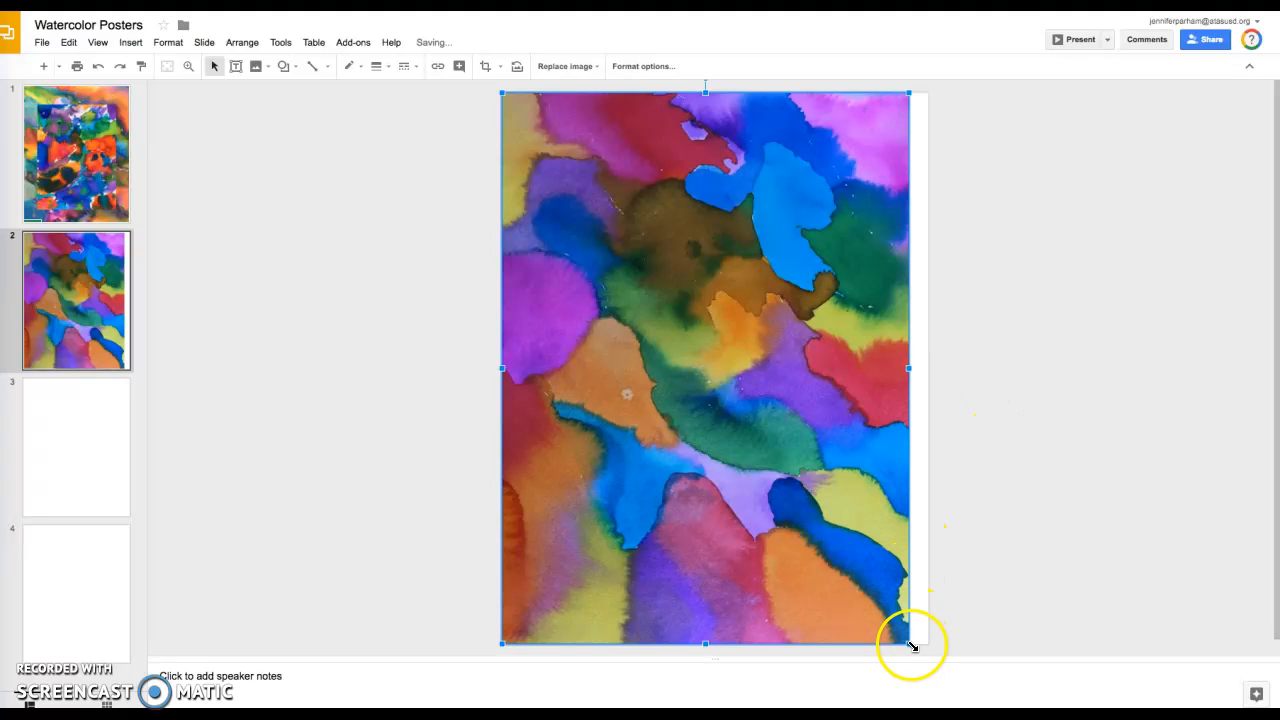
# Scale slide 2's image up proportionally until its right edge meets the slide's right edge
pyautogui.moveTo(912, 645); pyautogui.dragTo(940, 670)
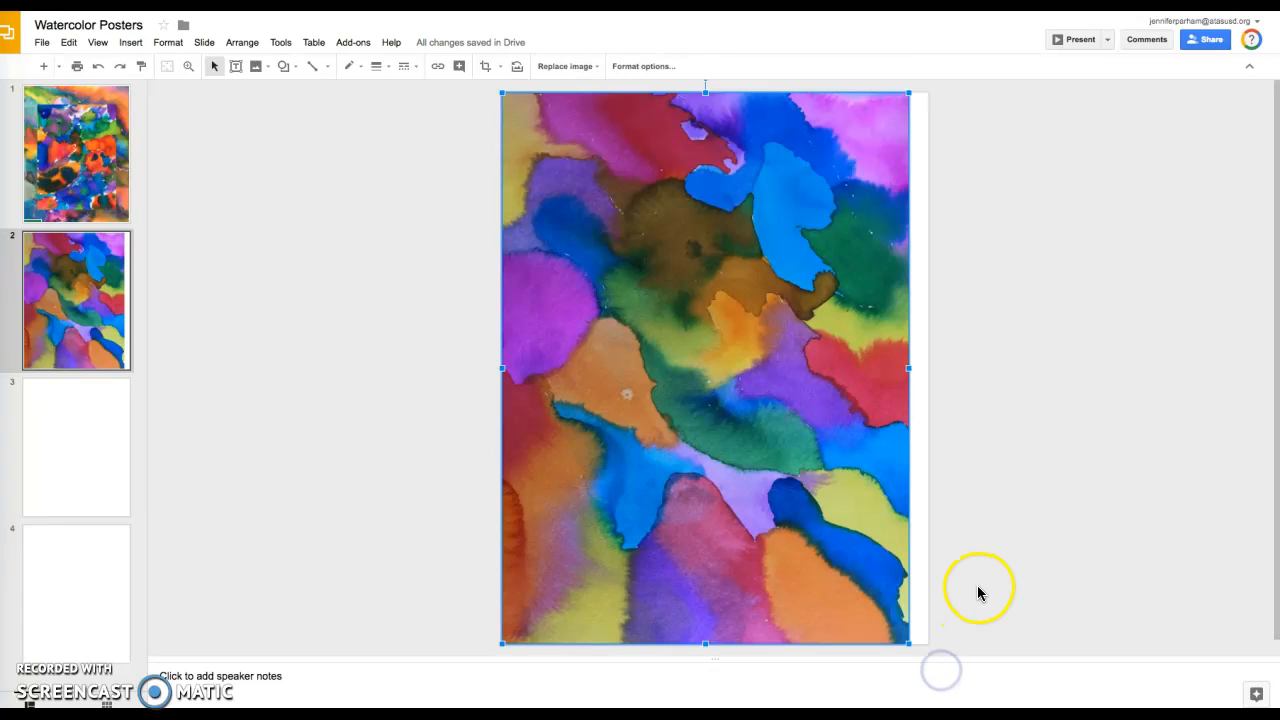
pyautogui.scroll(-1, 976, 595)
pyautogui.moveTo(910, 630); pyautogui.dragTo(928, 650)
pyautogui.scroll(1, 1057, 571)
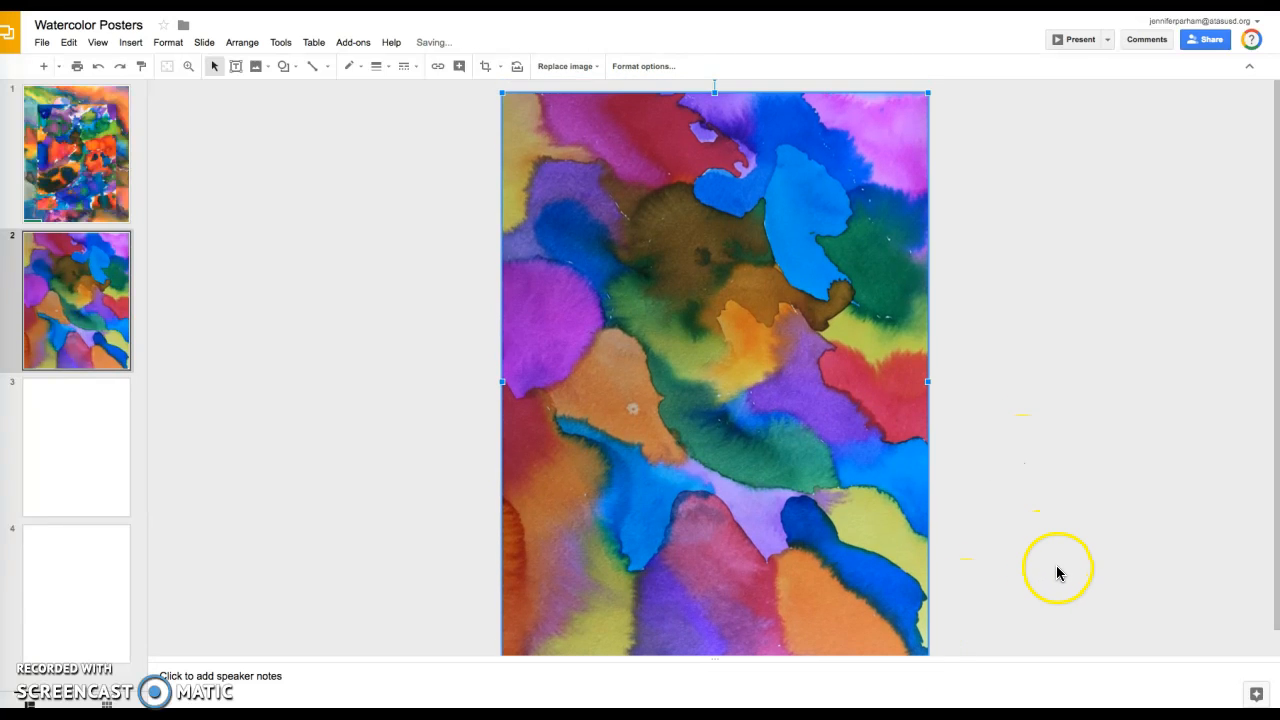
pyautogui.scroll(2, 1057, 571)
# Paste a copy of slide 2's watercolor image over the original and scale it down to about three quarters of the slide width
pyautogui.click(63, 303)
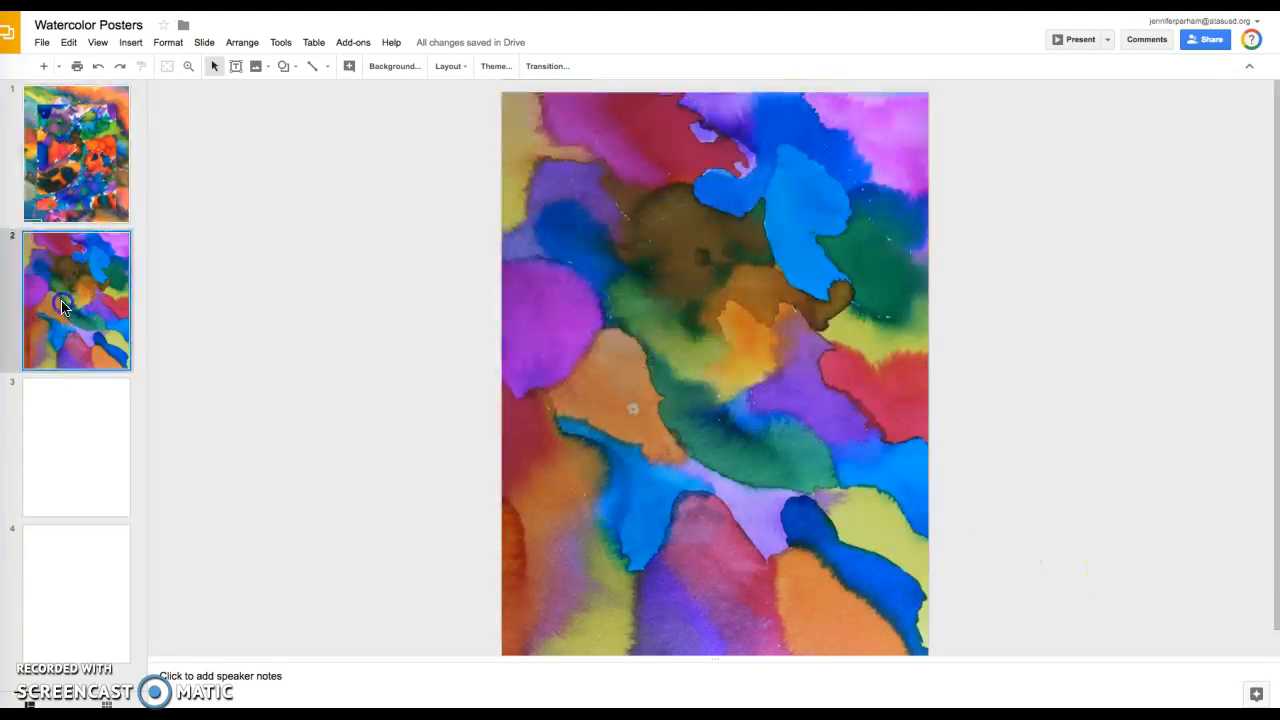
pyautogui.click(778, 311)
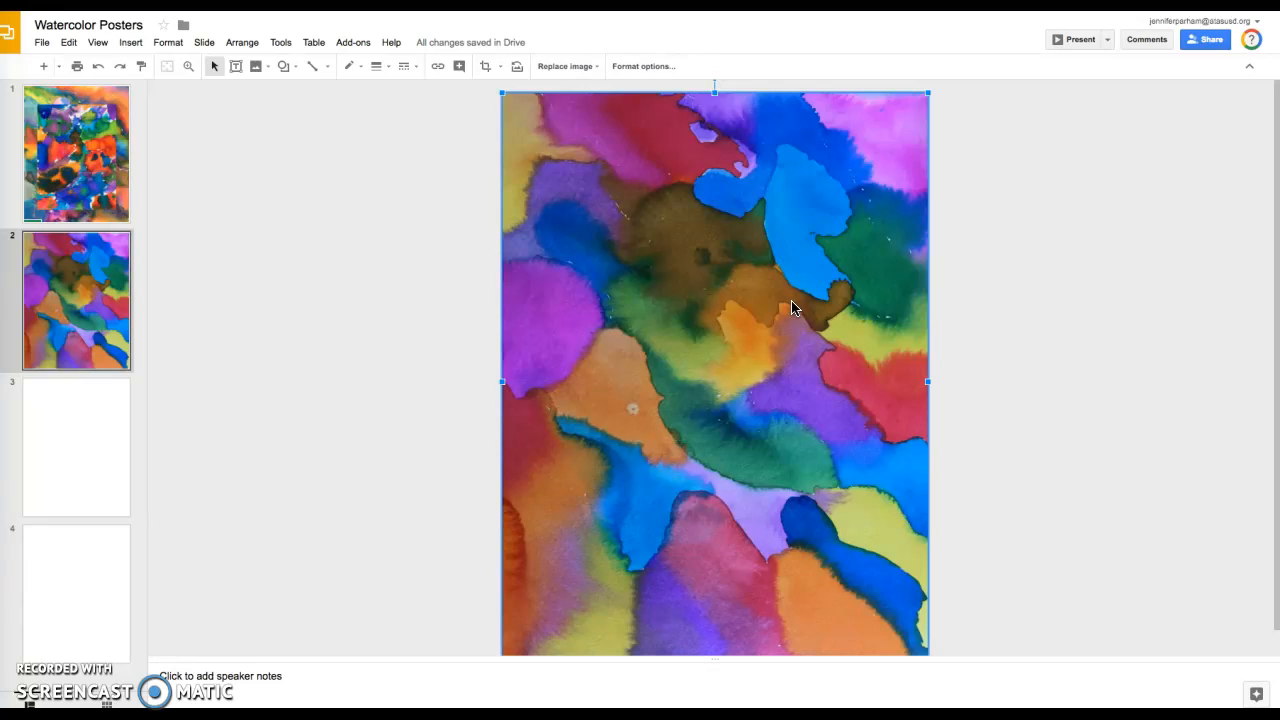
pyautogui.press('super+v')
pyautogui.moveTo(746, 286); pyautogui.dragTo(817, 338)
pyautogui.moveTo(576, 118); pyautogui.dragTo(687, 266)
# Rotate the smaller watercolor copy by 180 degrees and centre it on slide 2
pyautogui.moveTo(746, 337); pyautogui.dragTo(688, 221)
pyautogui.click(709, 134)
pyautogui.moveTo(725, 118); pyautogui.dragTo(725, 494)
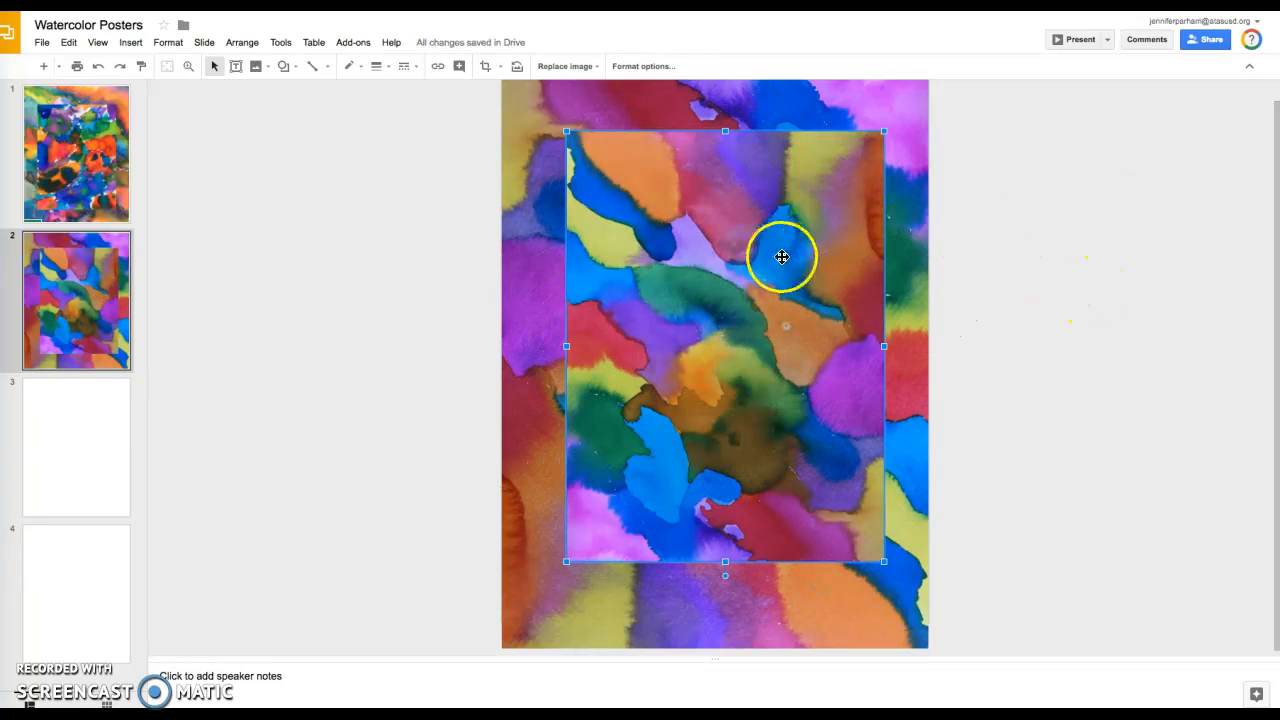
pyautogui.moveTo(743, 294)
pyautogui.mouseDown()
pyautogui.moveTo(744, 325)
pyautogui.moveTo(760, 266)
pyautogui.moveTo(754, 329)
pyautogui.moveTo(751, 283)
pyautogui.mouseUp()
pyautogui.scroll(1, 1094, 305)
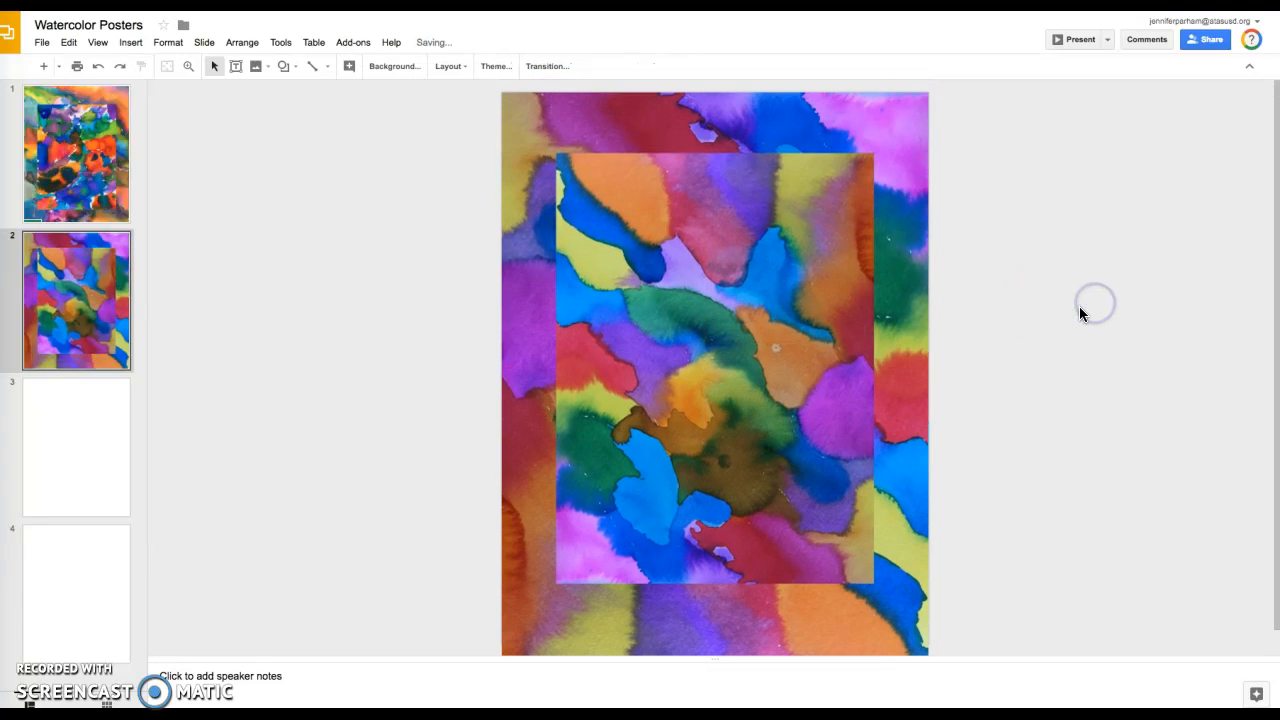
# Make slide 2's inner image about one third transparent and slightly raise its brightness and contrast
pyautogui.click(104, 347)
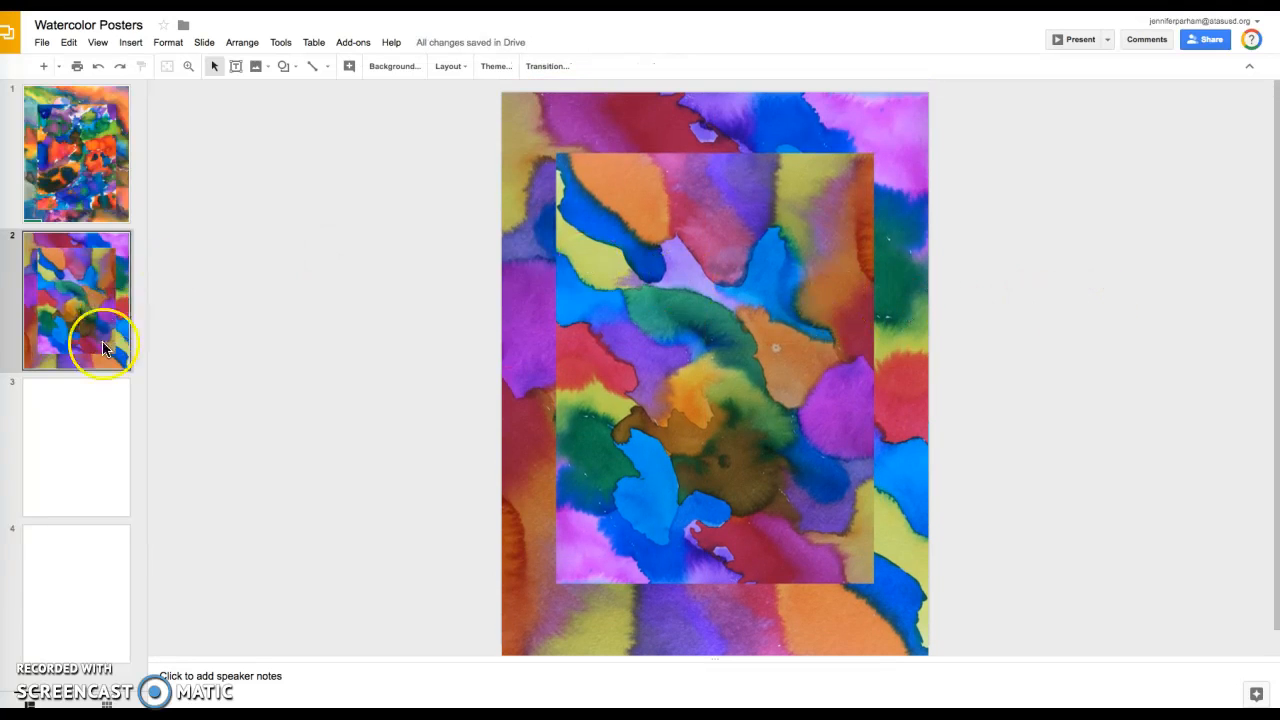
pyautogui.click(663, 288)
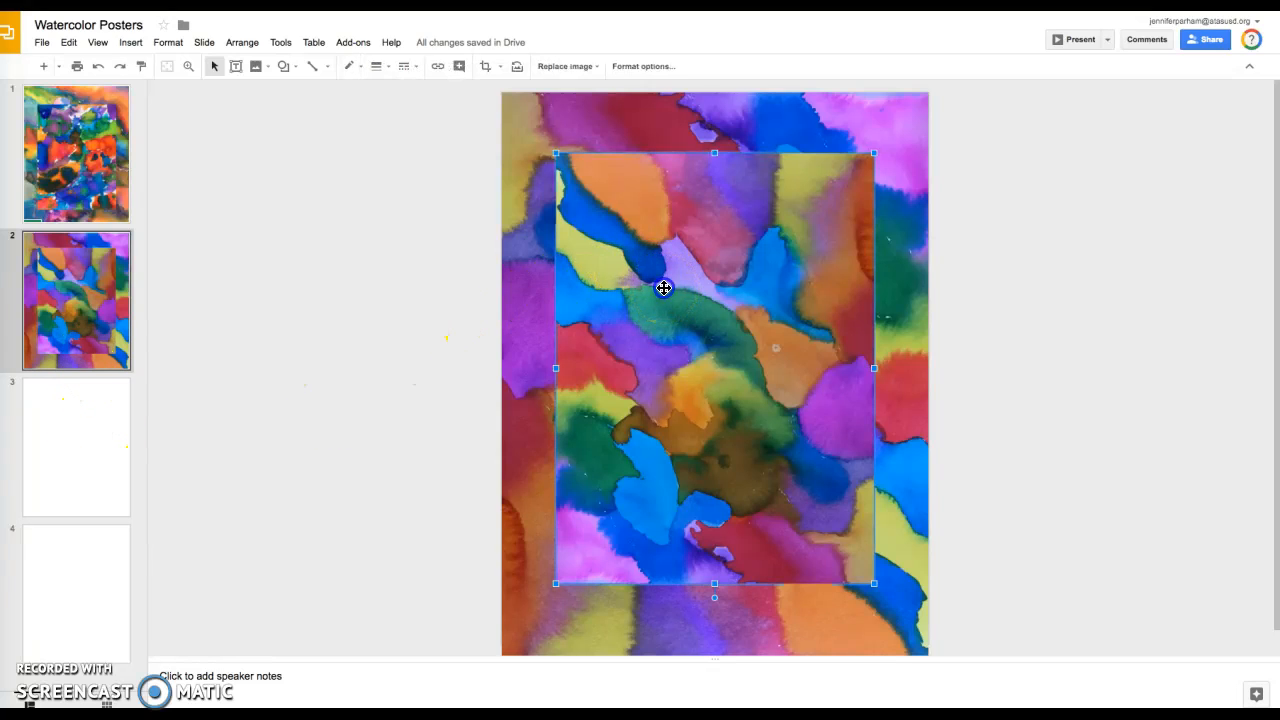
pyautogui.click(627, 67)
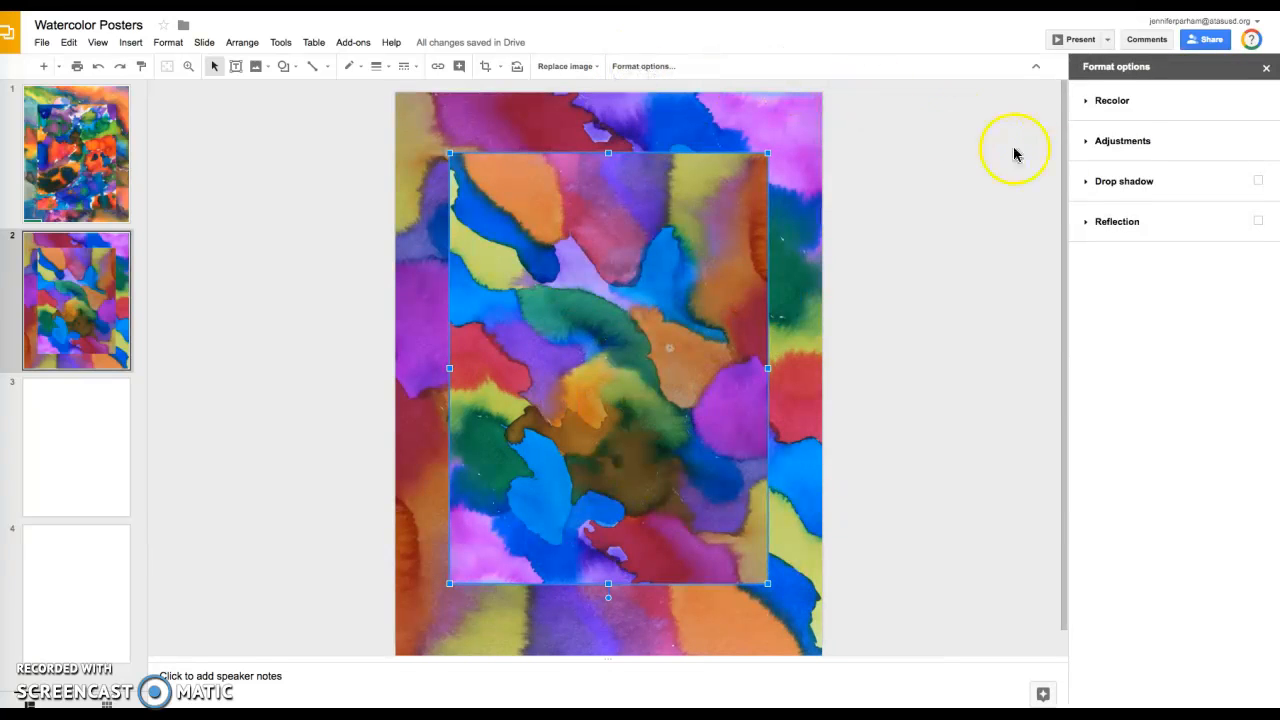
pyautogui.click(1117, 145)
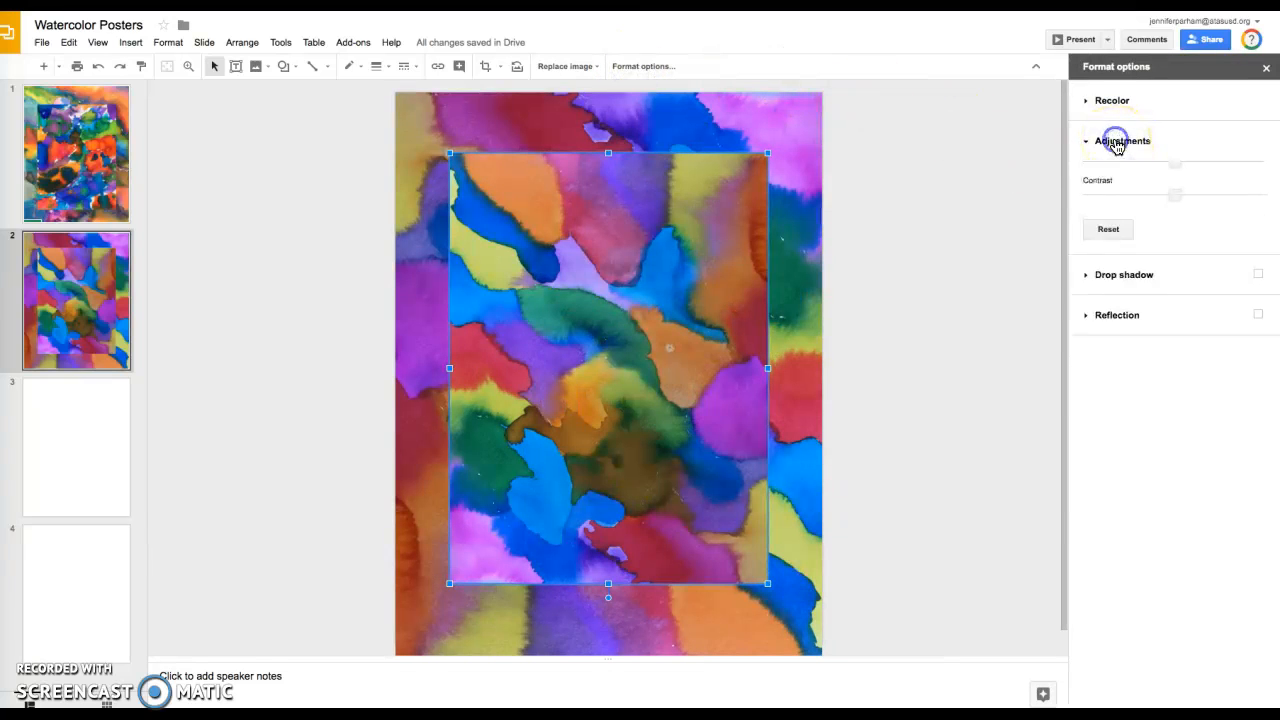
pyautogui.moveTo(1091, 184); pyautogui.dragTo(1160, 185)
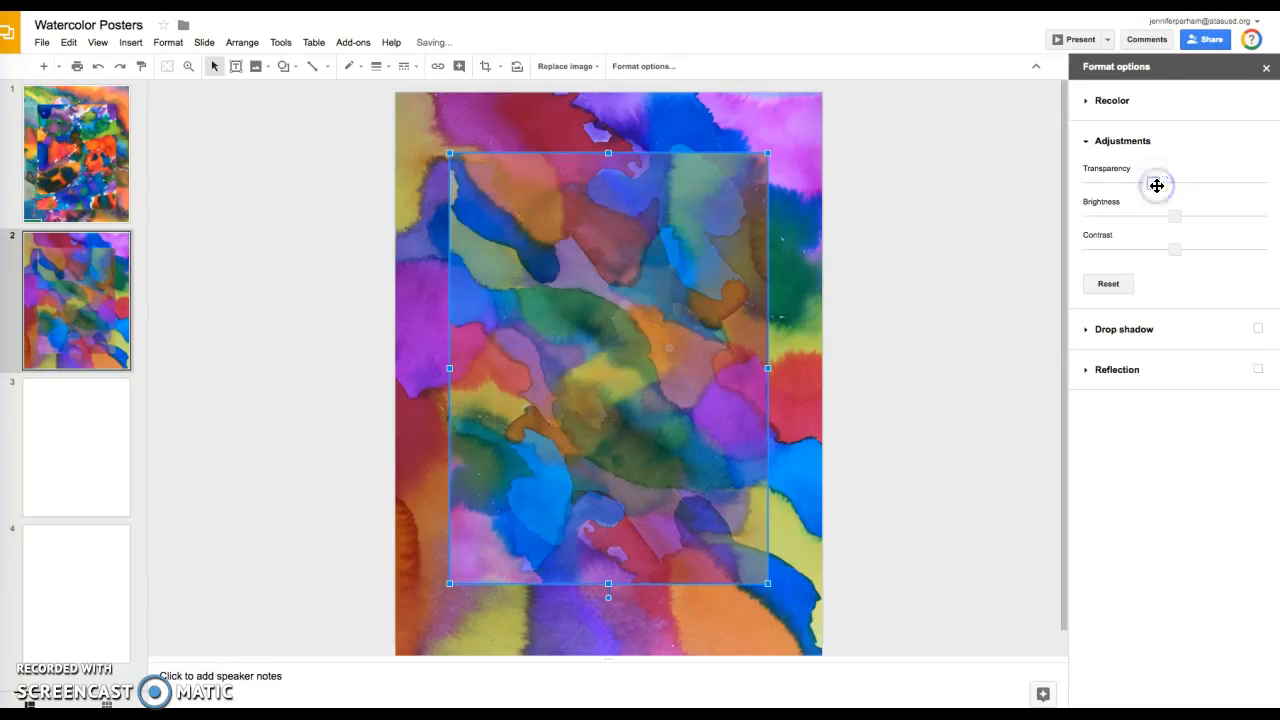
pyautogui.moveTo(1149, 188); pyautogui.dragTo(1191, 252)
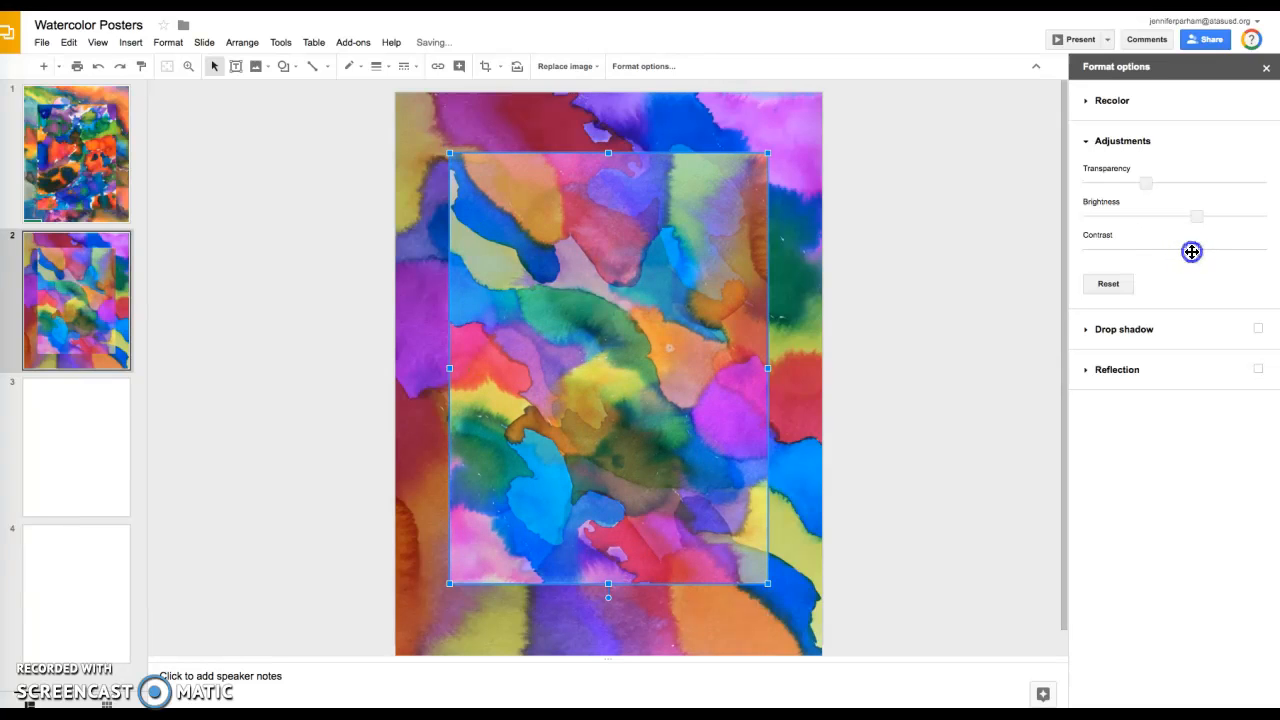
pyautogui.click(1017, 289)
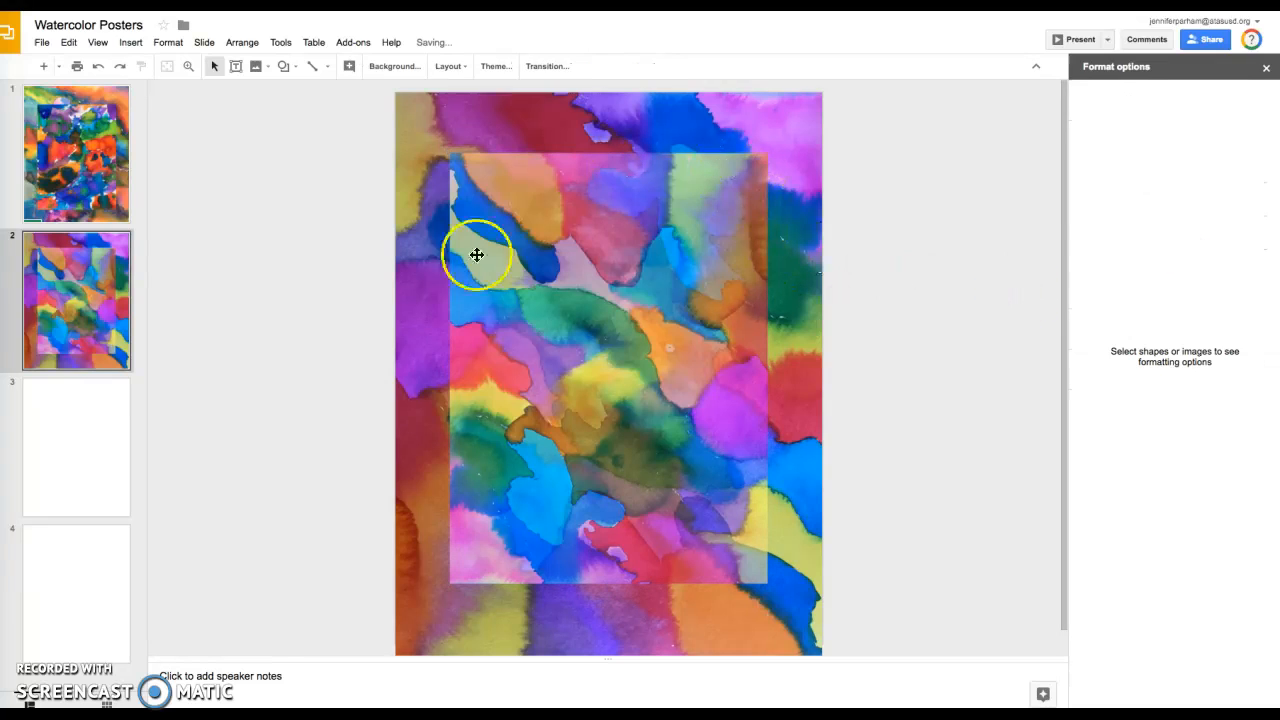